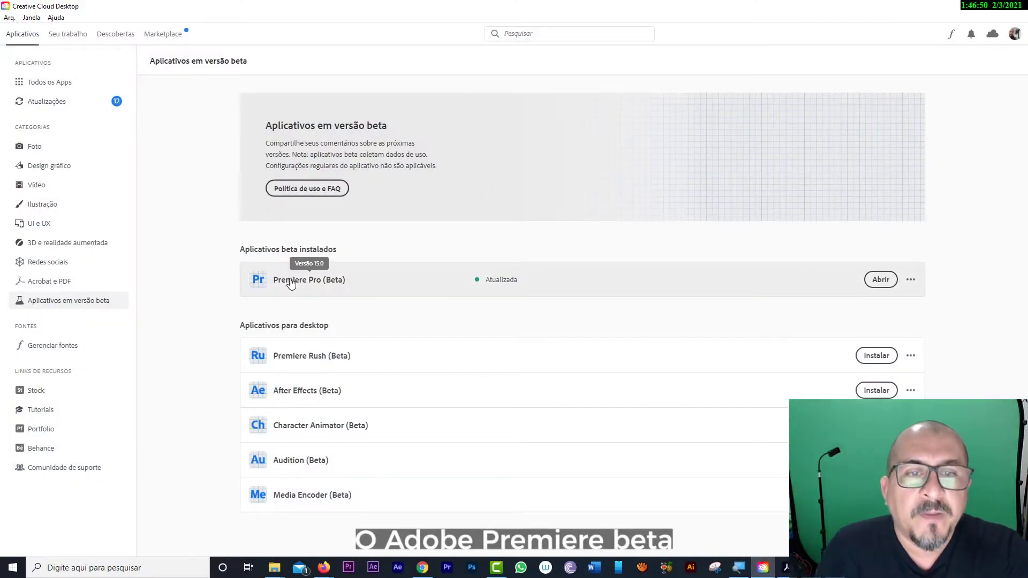
- Launch Premiere Pro (Beta) from the Creative Cloud Beta apps page
click(878, 280)
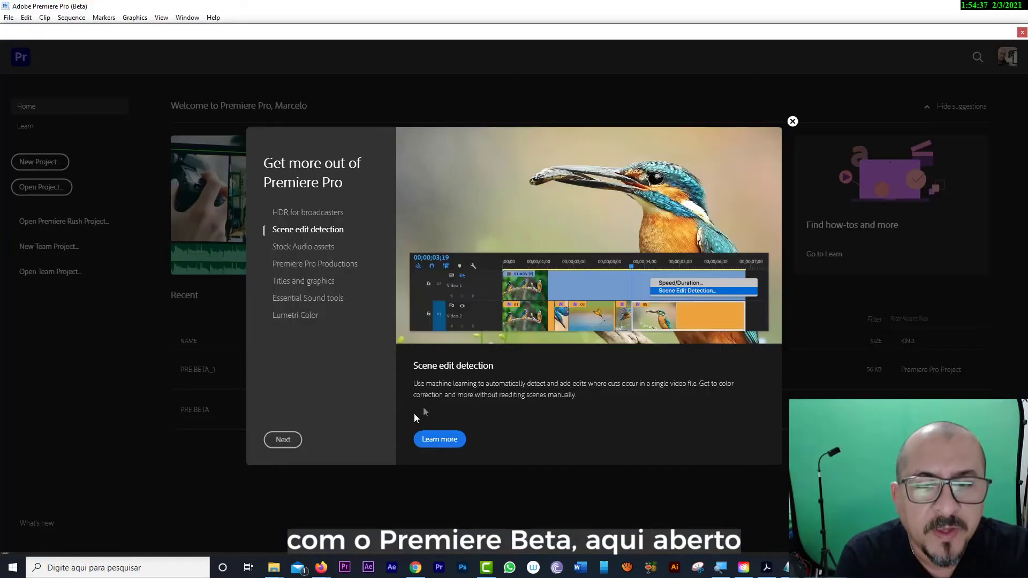
- Dismiss the welcome tips and start a new project named 'PROJETO TESTE'
click(792, 123)
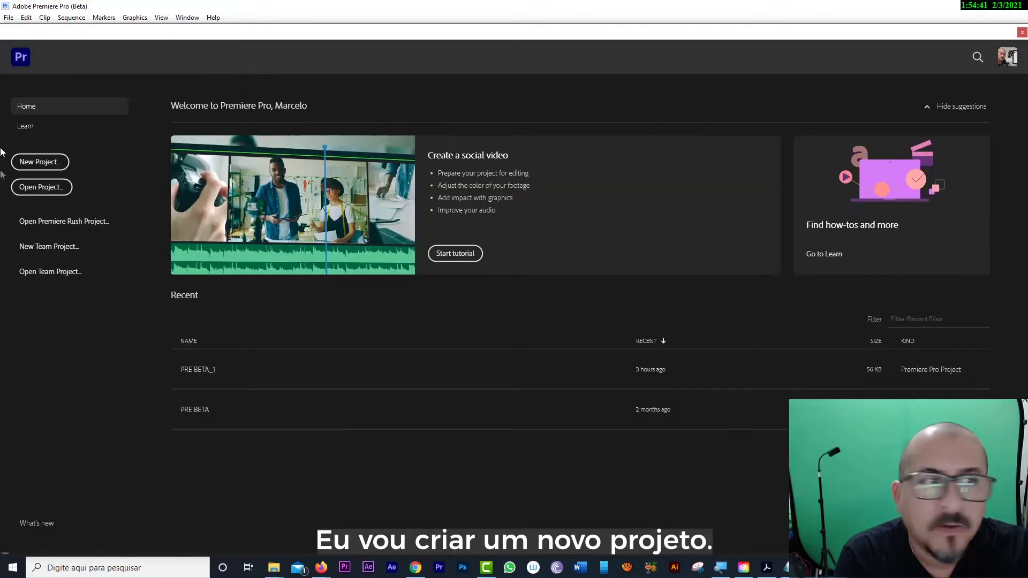
click(43, 164)
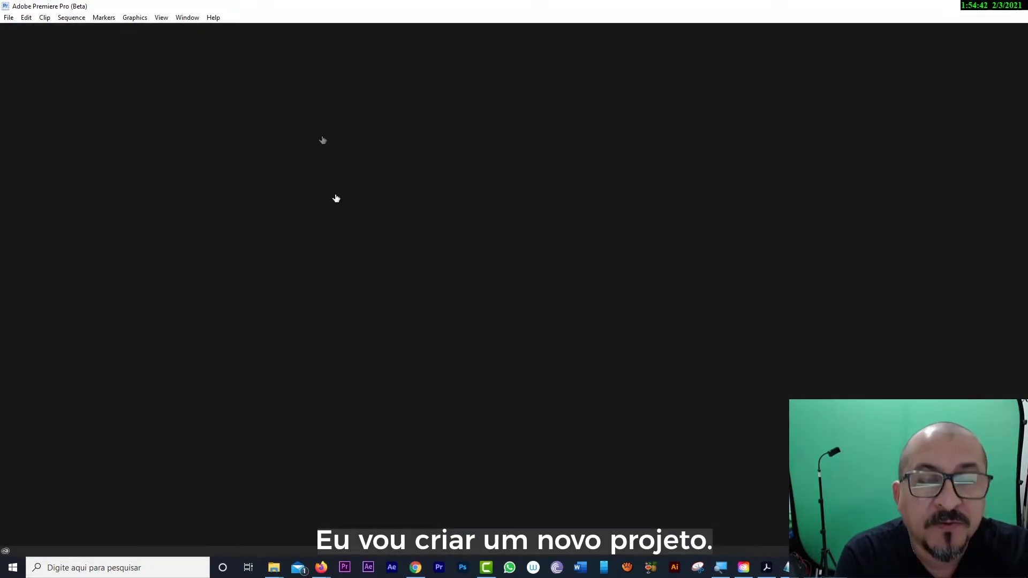
text(PR)
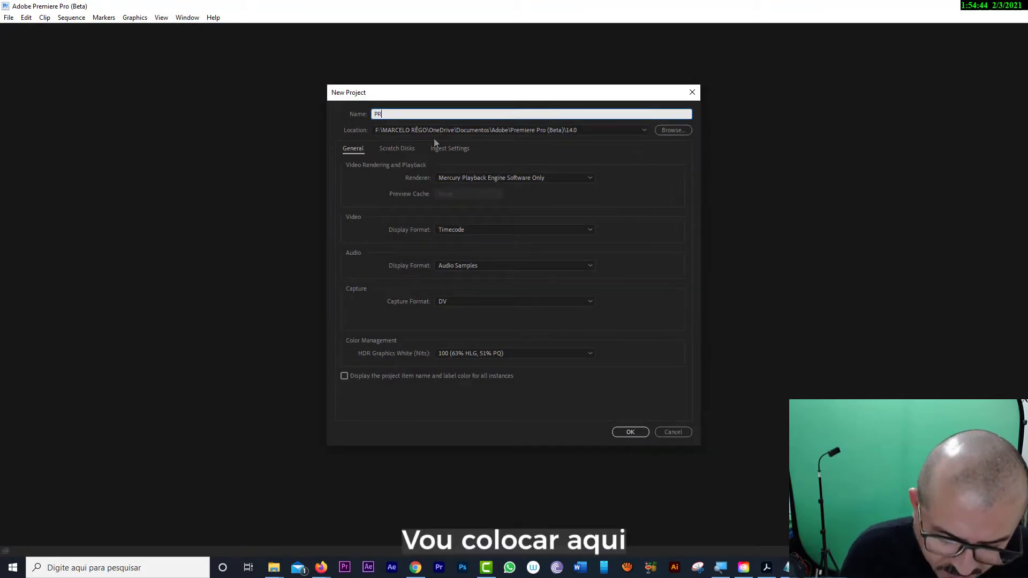
text(OJETO TESTE)
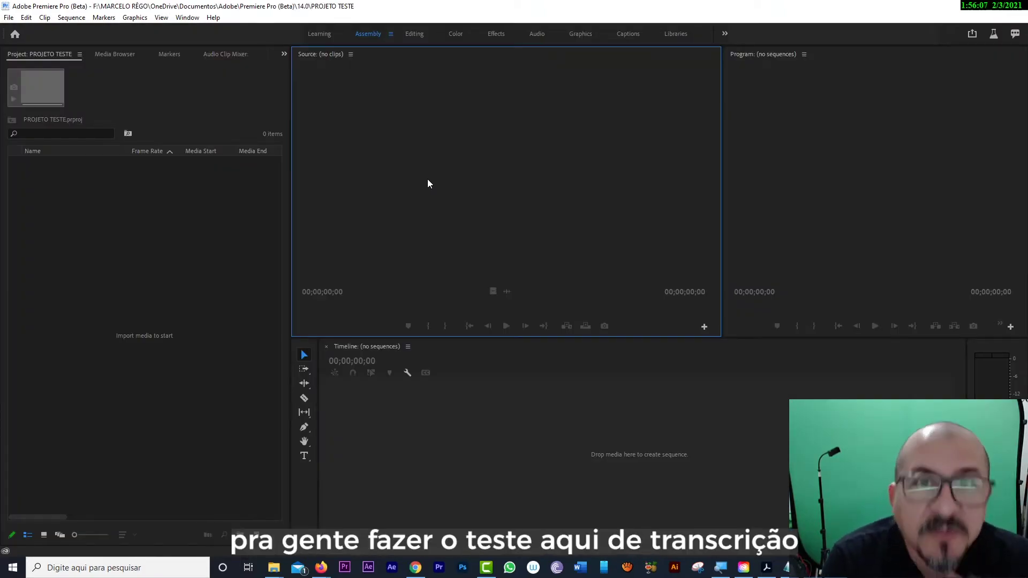
- Import Rubber 2010.avi from Explorer and build a Rubber 2010 sequence from it
mouse_move(272, 570)
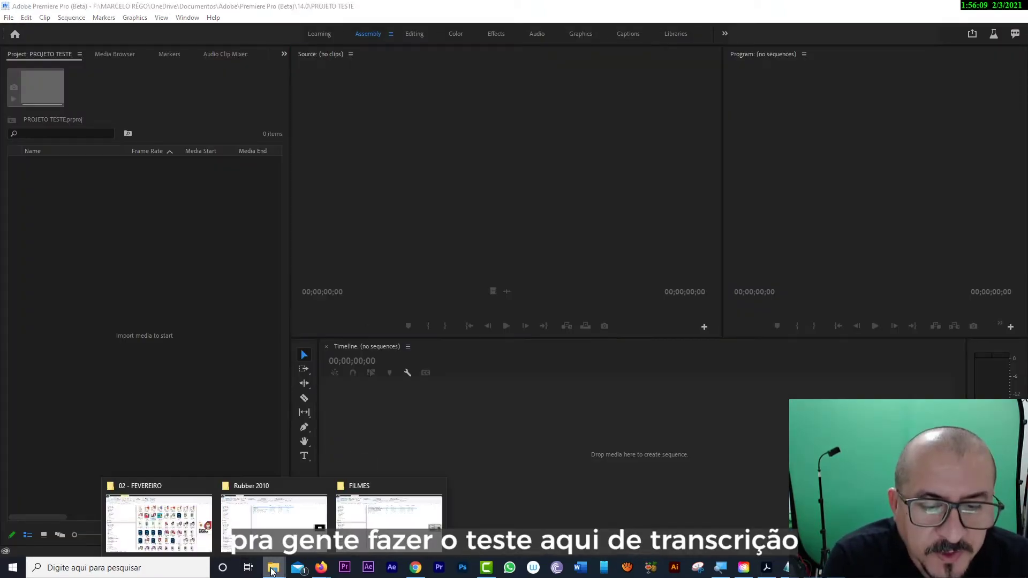
click(280, 516)
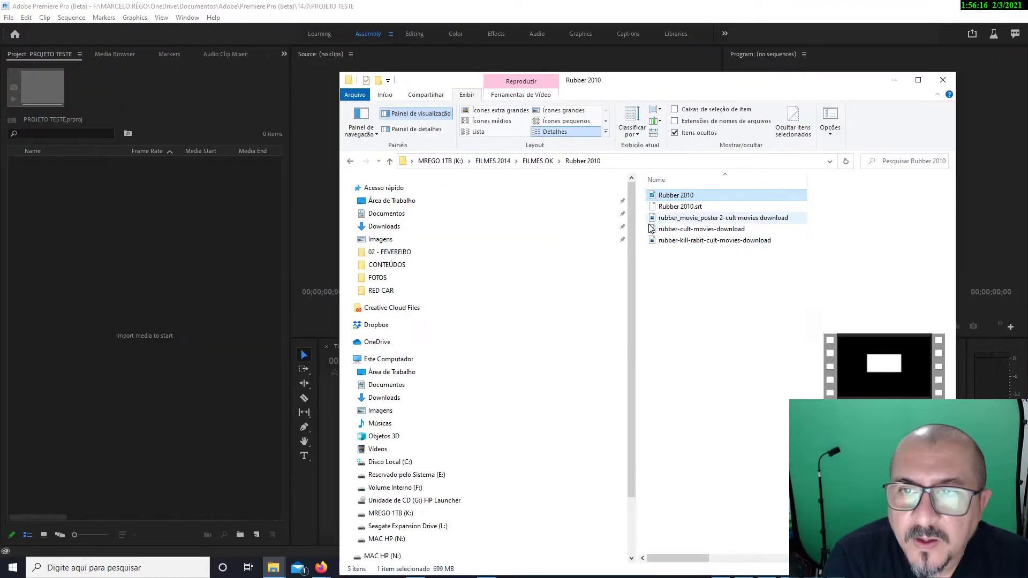
mouse_move(675, 194)
mouse_down()
mouse_move(574, 205)
mouse_move(195, 321)
mouse_up()
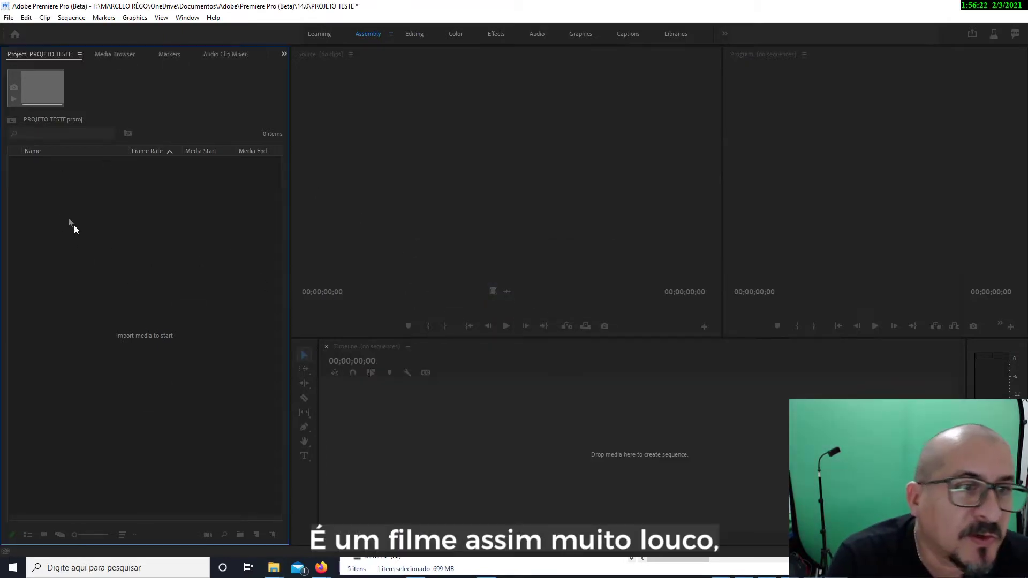
drag(37, 163, 365, 493)
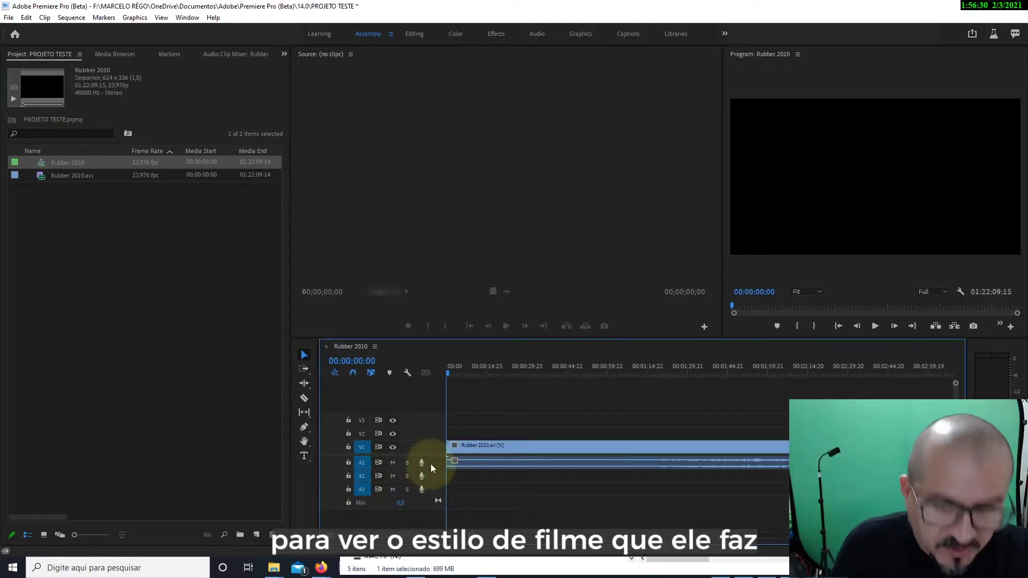
- Enlarge the Audio 1 track and park the playhead near 1:02
double_click(431, 465)
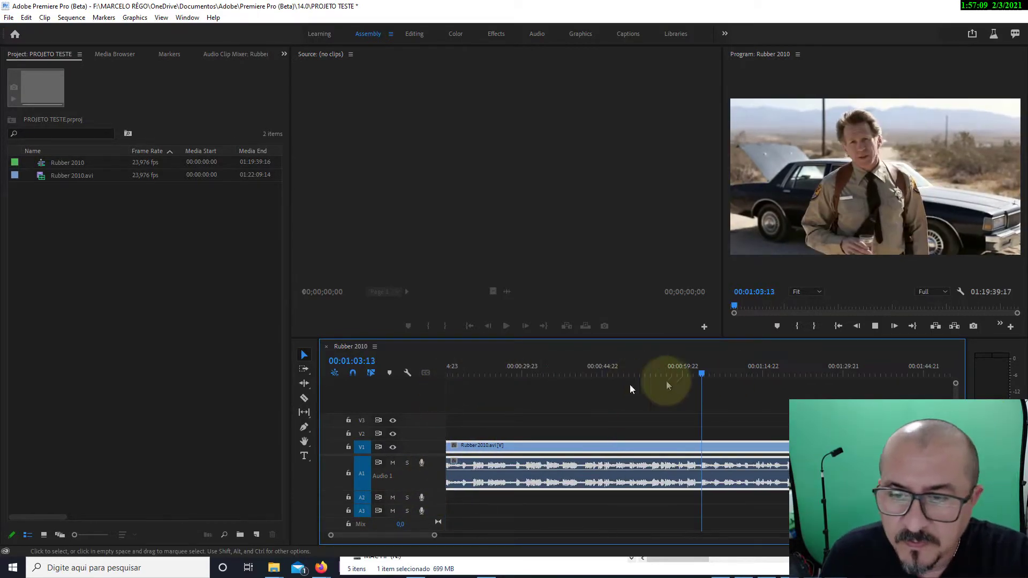
key(equal)
key(equal)
click(690, 373)
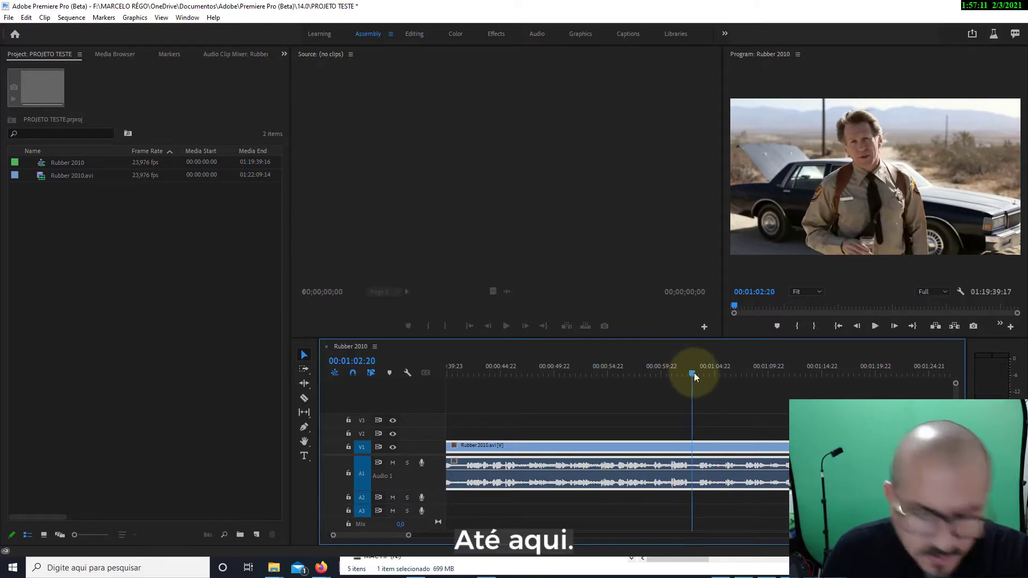
- Trim Rubber 2010 to end at 00:01:02:20 and add VT NOVO MOMENTO 30 SEGUNDOS HD BAND.mp4 as a second sequence
key(w)
mouse_move(273, 568)
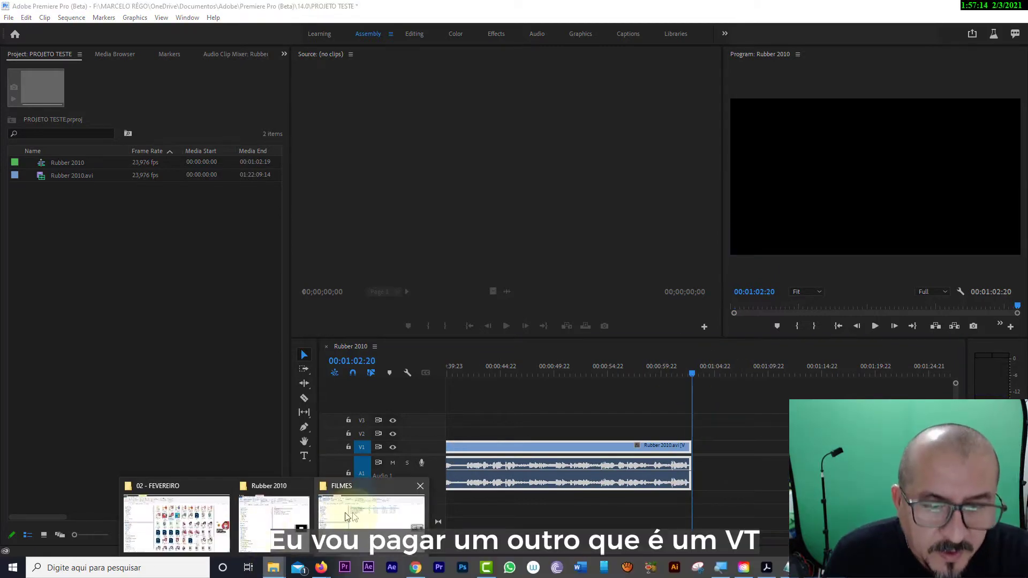
click(370, 514)
click(388, 130)
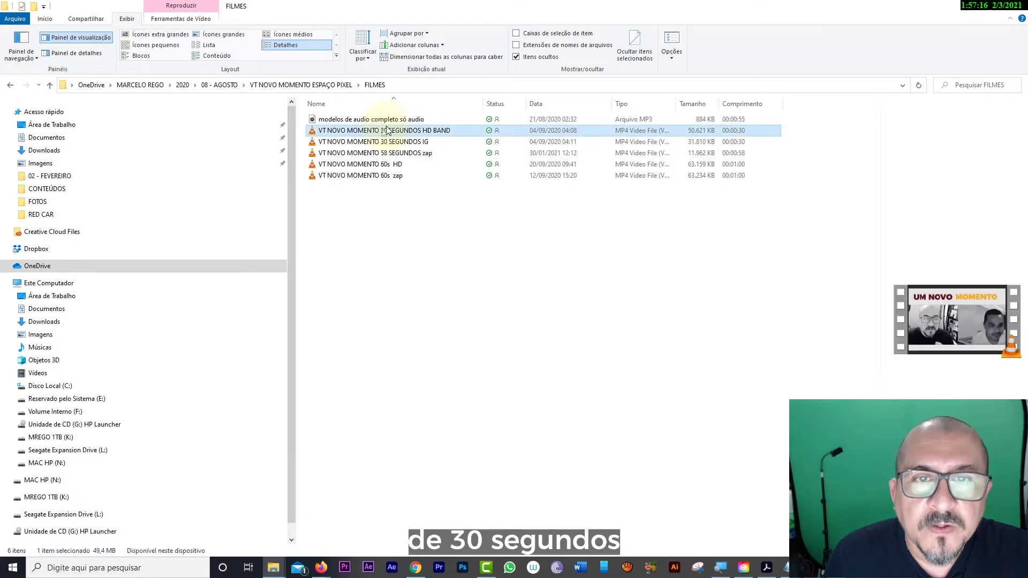
mouse_move(491, 169)
mouse_down()
mouse_move(440, 522)
mouse_move(35, 183)
mouse_move(259, 424)
mouse_move(258, 534)
mouse_up()
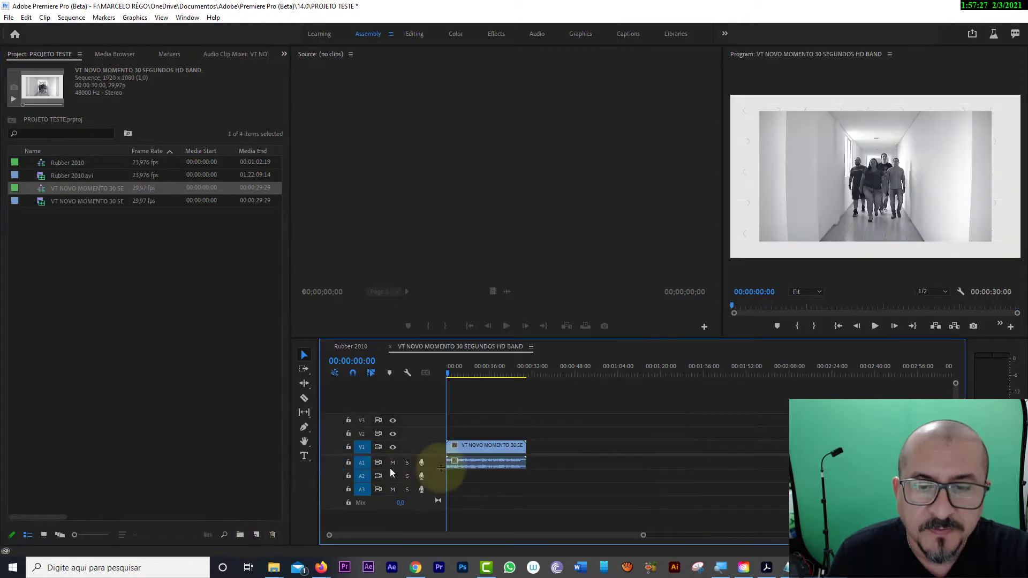
key(=)
key(=)
key(=)
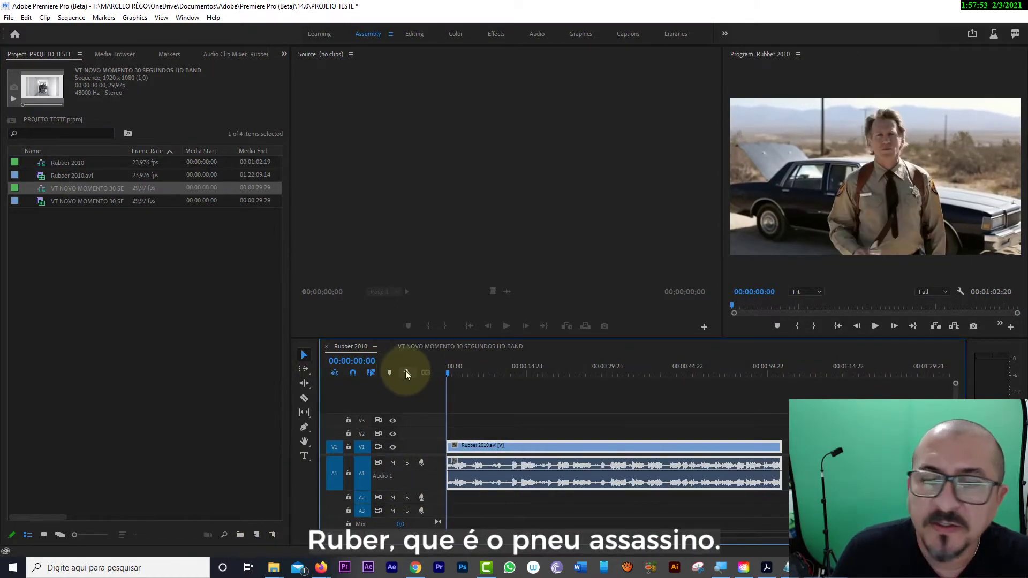
key(minus)
key(minus)
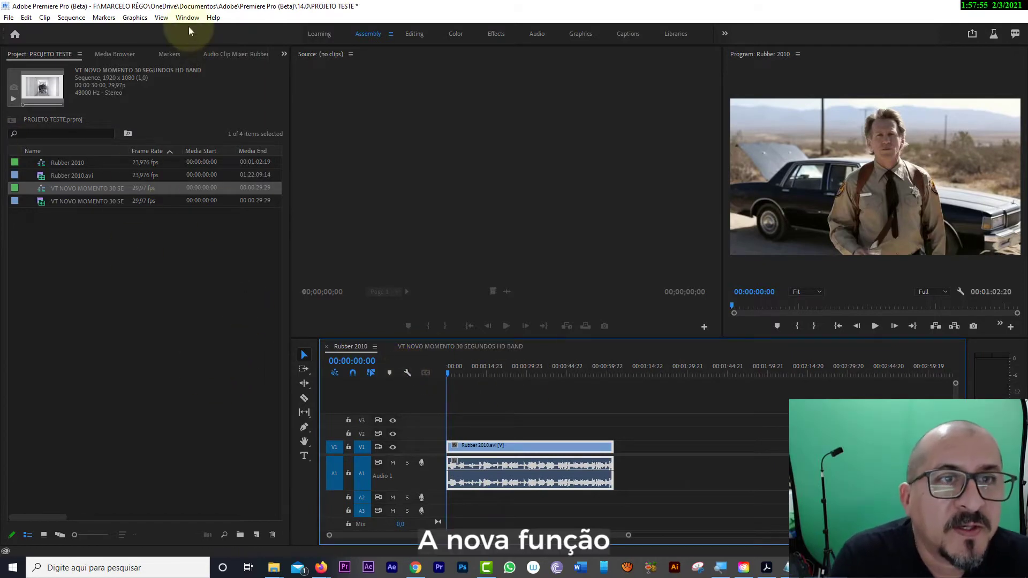
- Open the Text panel from the Window menu to reach its Captions options
click(187, 18)
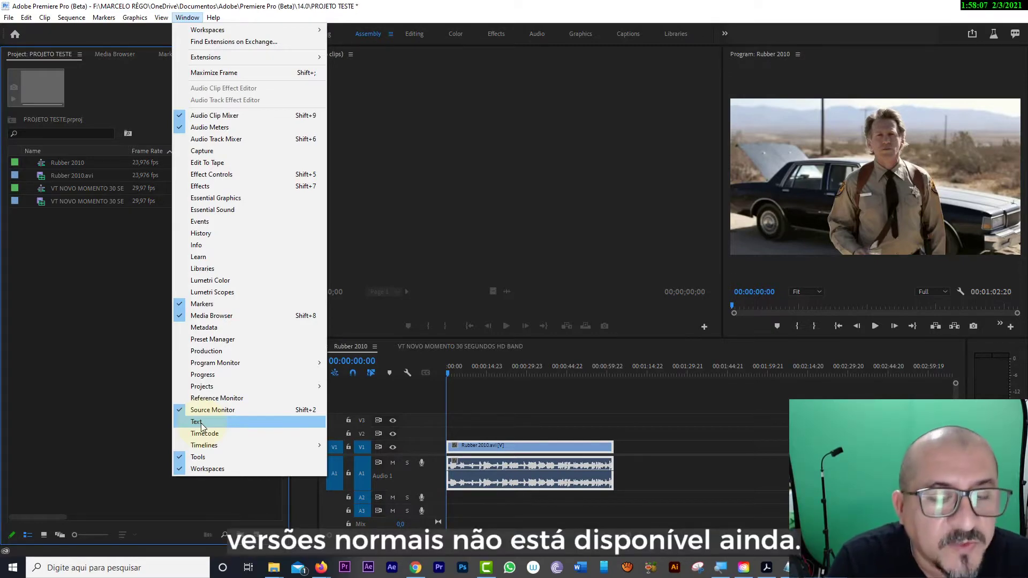
click(197, 423)
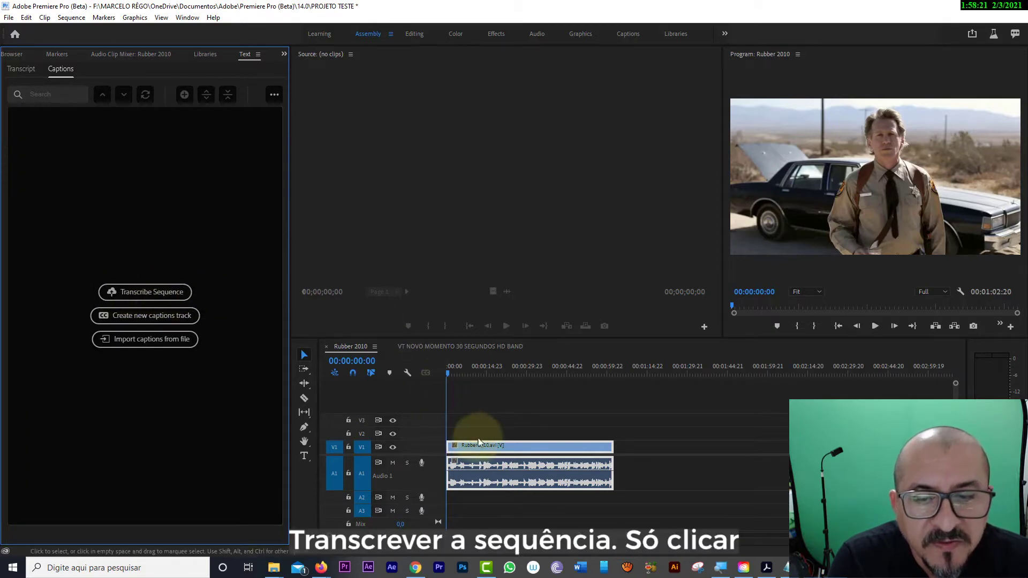
- Auto-transcribe the Rubber 2010 sequence from the Audio 1 track in English
click(140, 292)
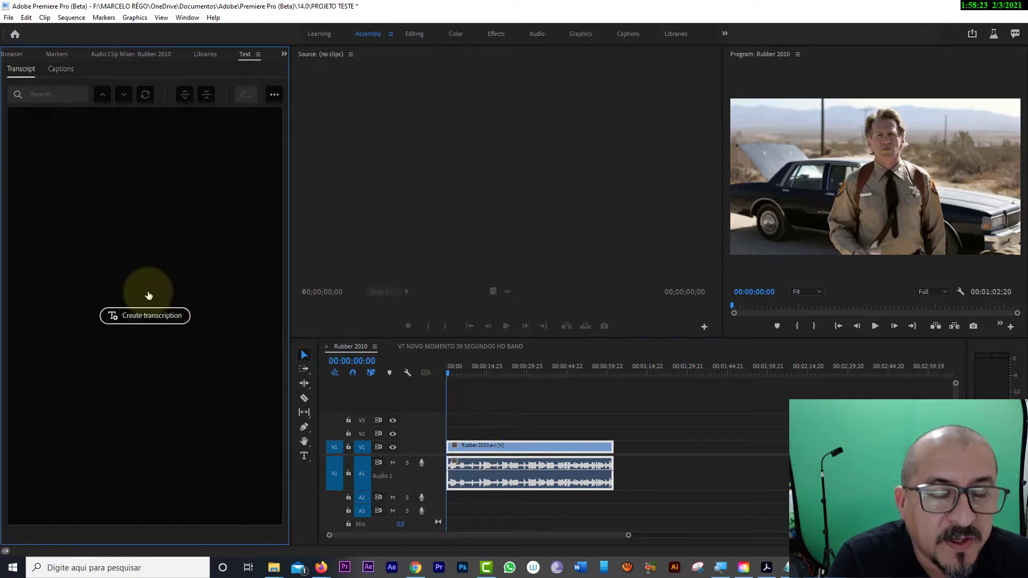
drag(511, 140, 492, 93)
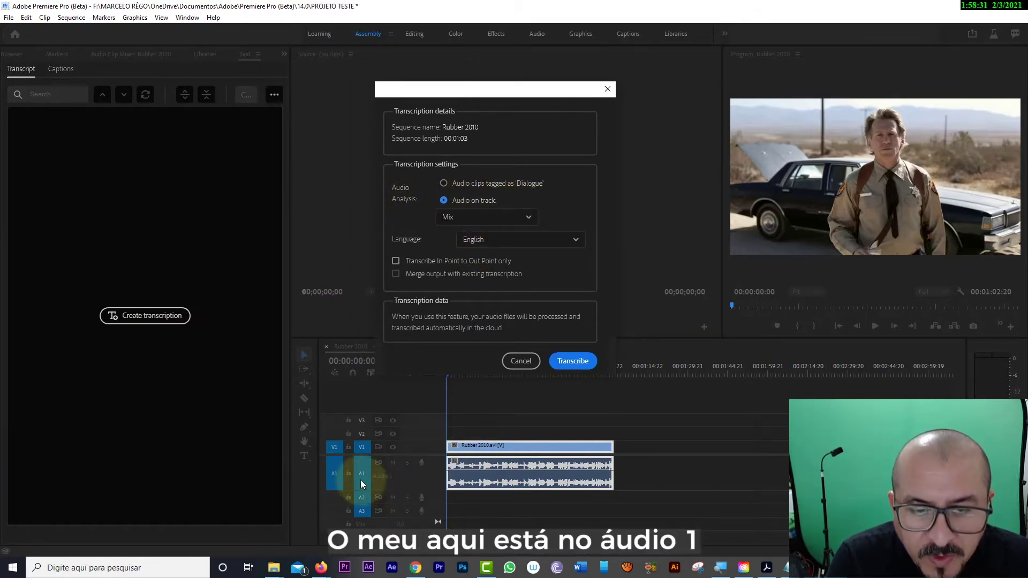
click(472, 217)
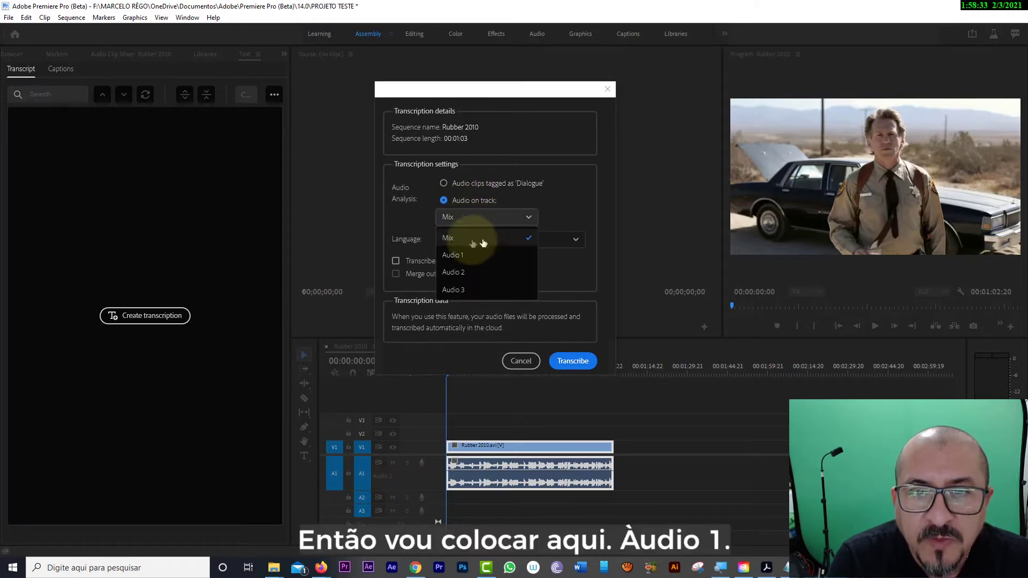
click(457, 261)
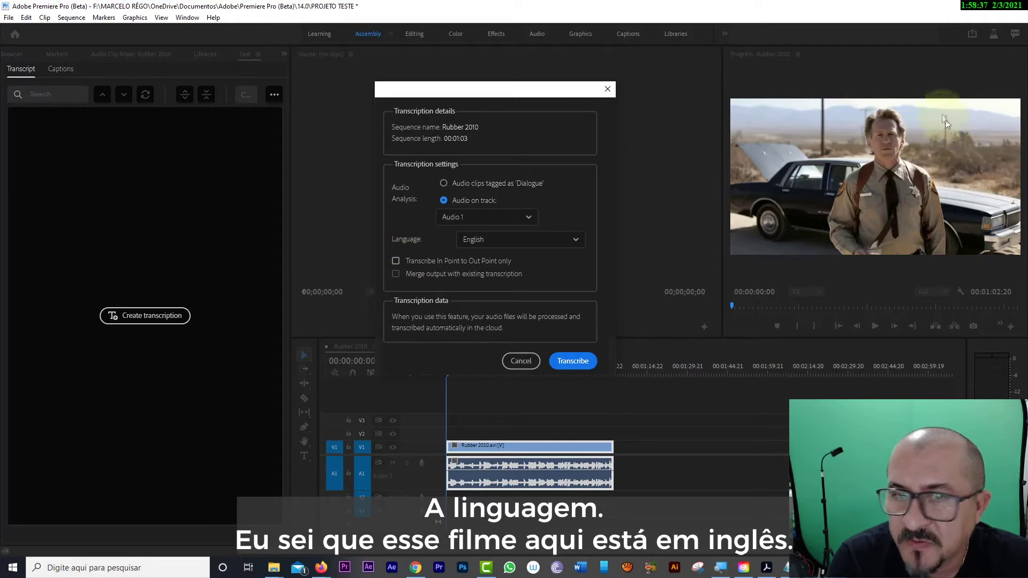
click(499, 241)
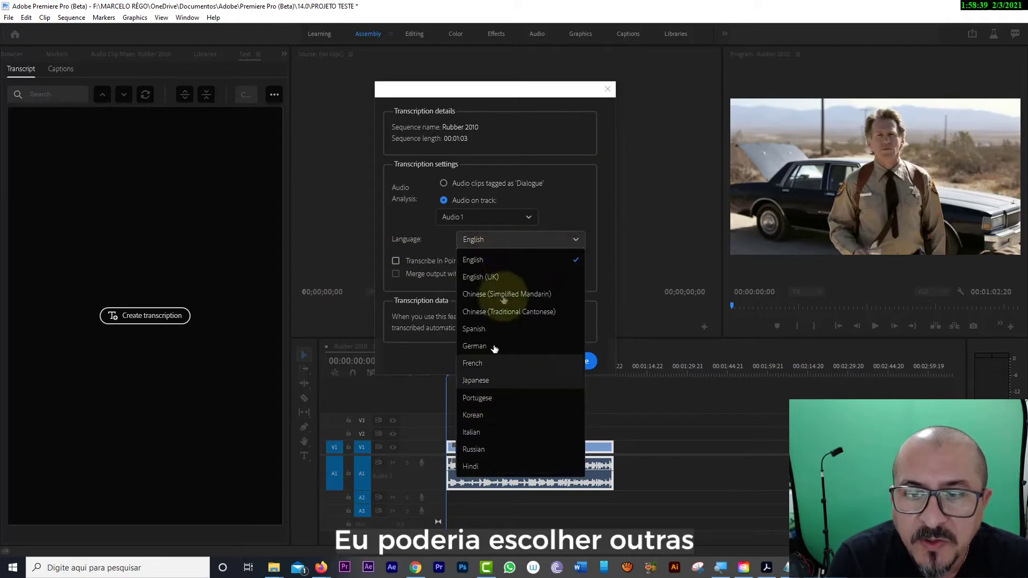
click(498, 244)
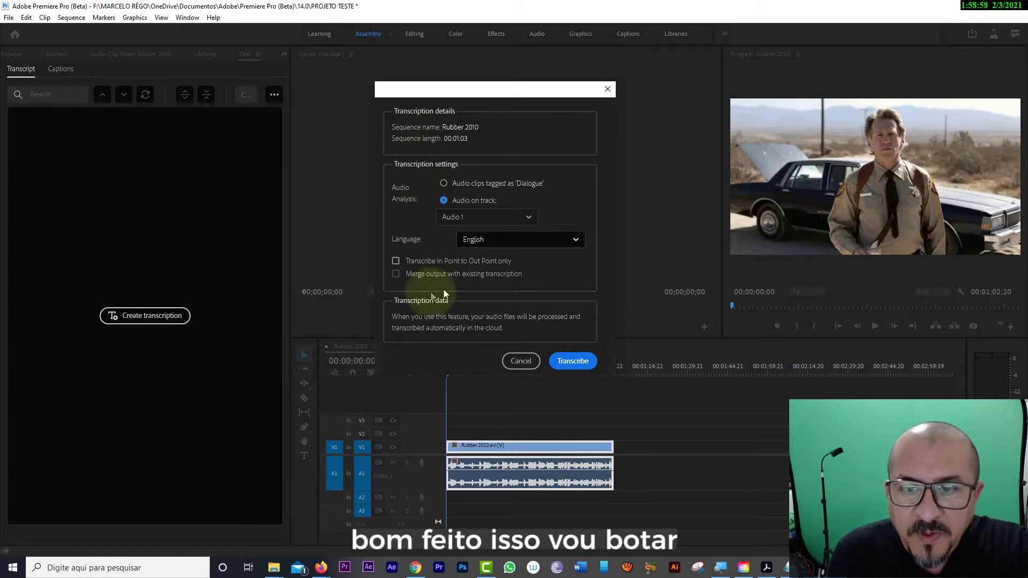
click(573, 362)
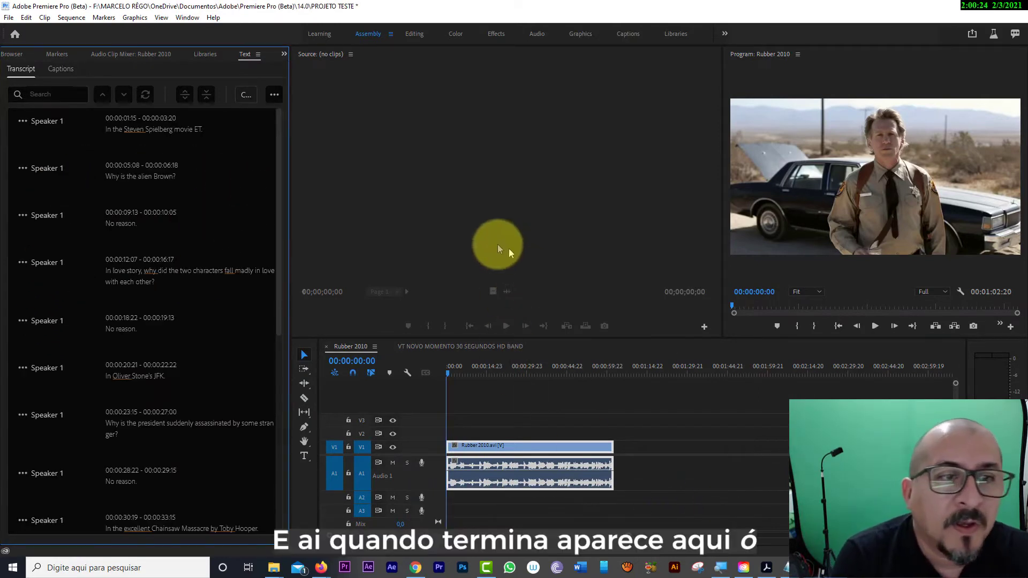
- Jump to the second transcript line, reset the playhead, and move the Program monitor left of Source
click(498, 241)
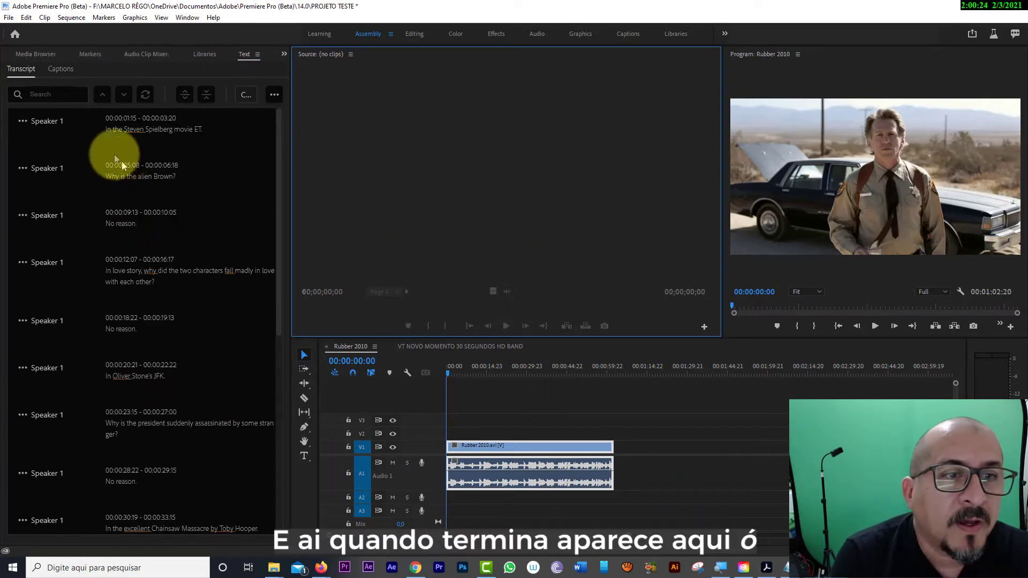
click(281, 126)
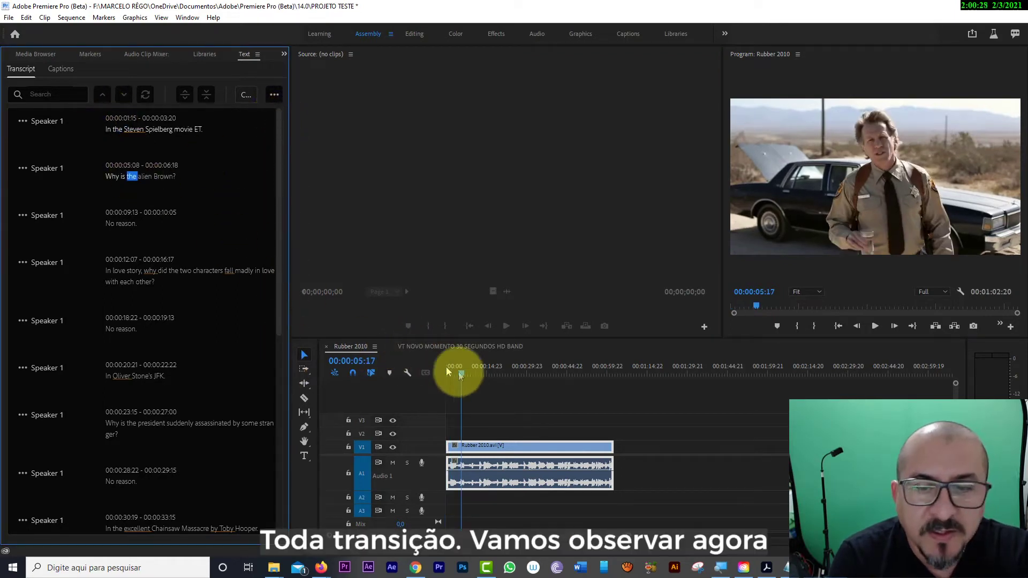
click(363, 373)
click(751, 60)
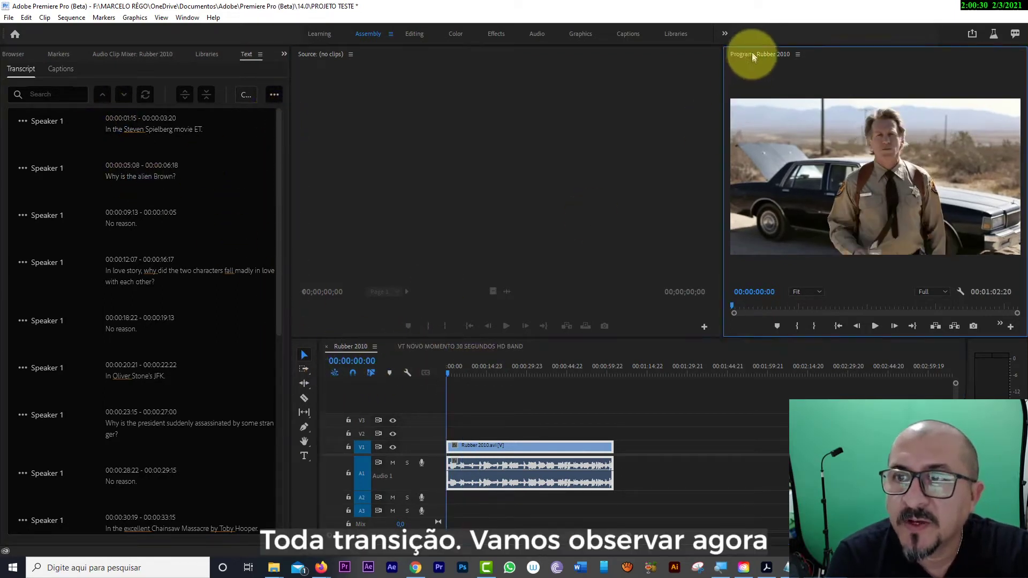
drag(752, 57, 300, 185)
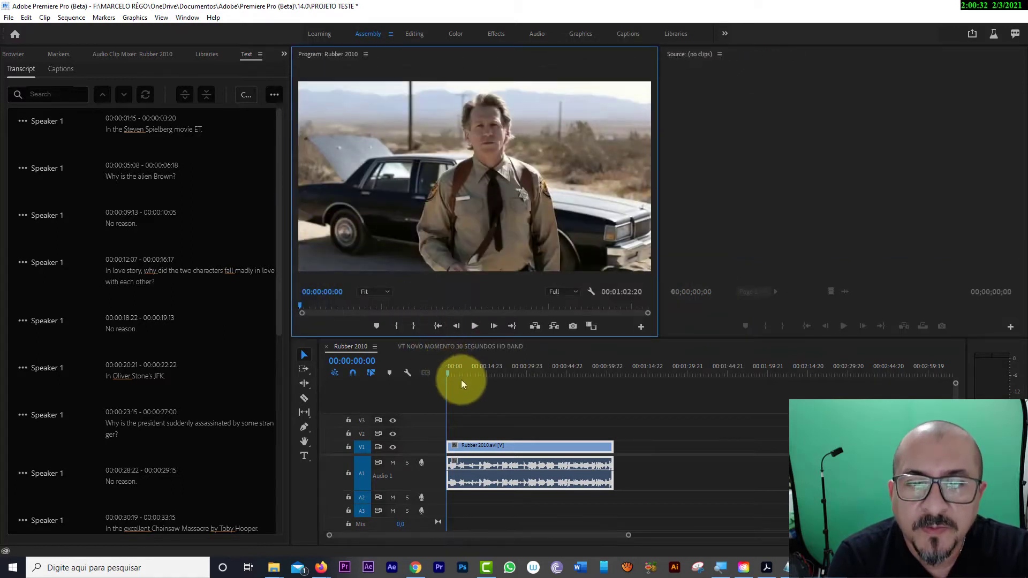
- Play and scrub the sequence against the transcript, then return to start and widen the transcript panel
click(460, 382)
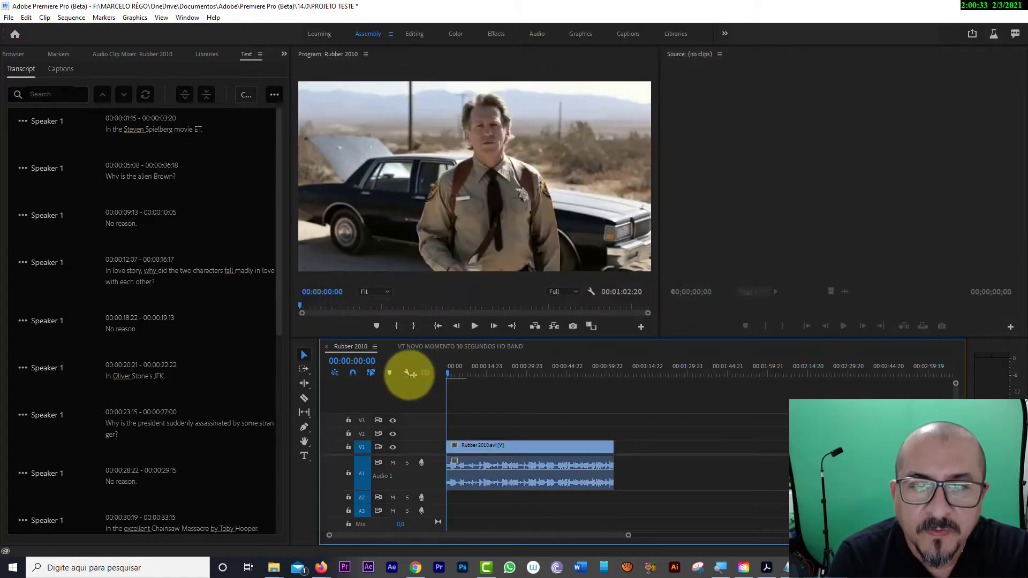
key(equal)
click(474, 470)
key(space)
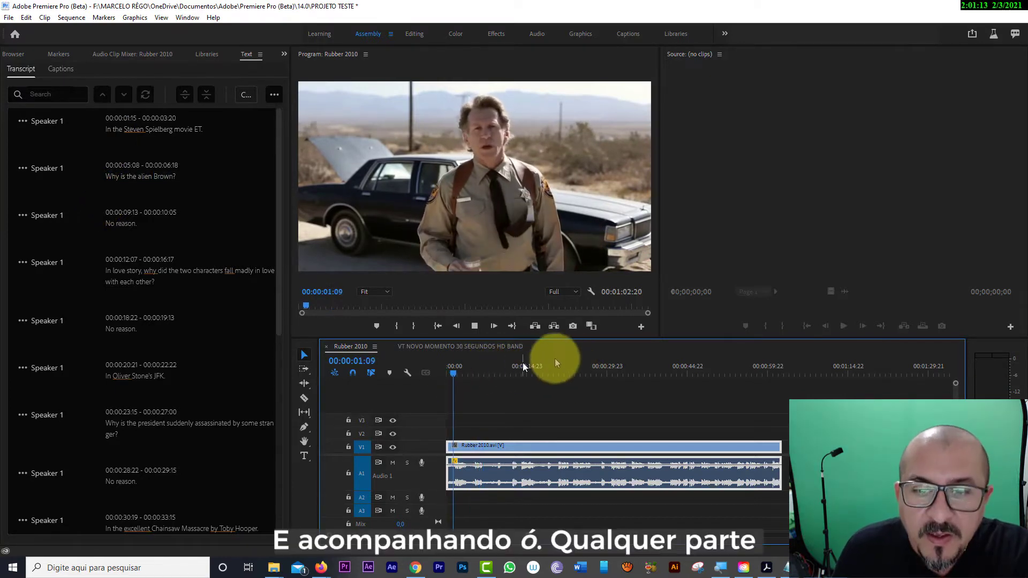
mouse_move(555, 366)
mouse_down()
mouse_move(675, 366)
mouse_move(645, 368)
mouse_up()
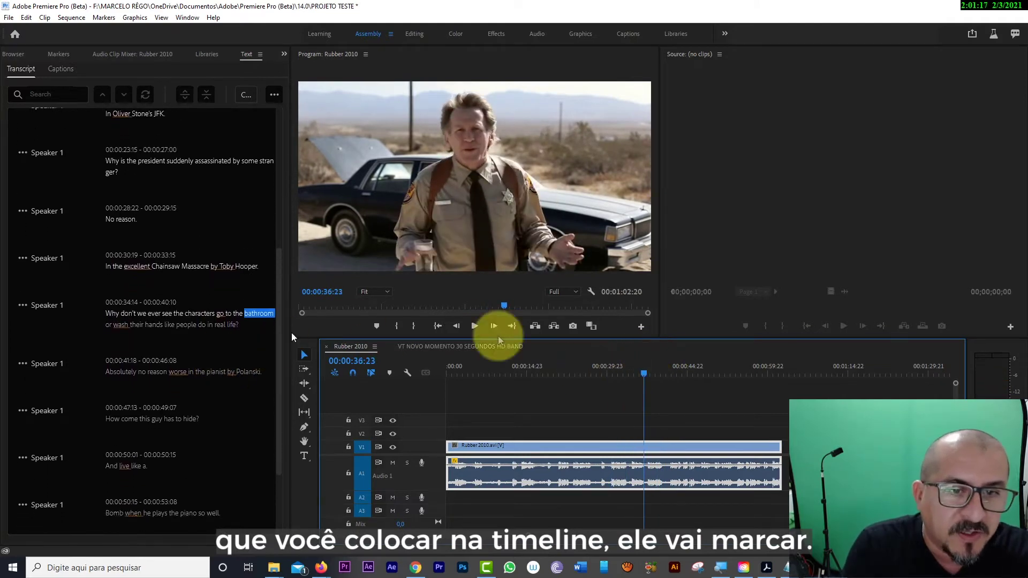
key(space)
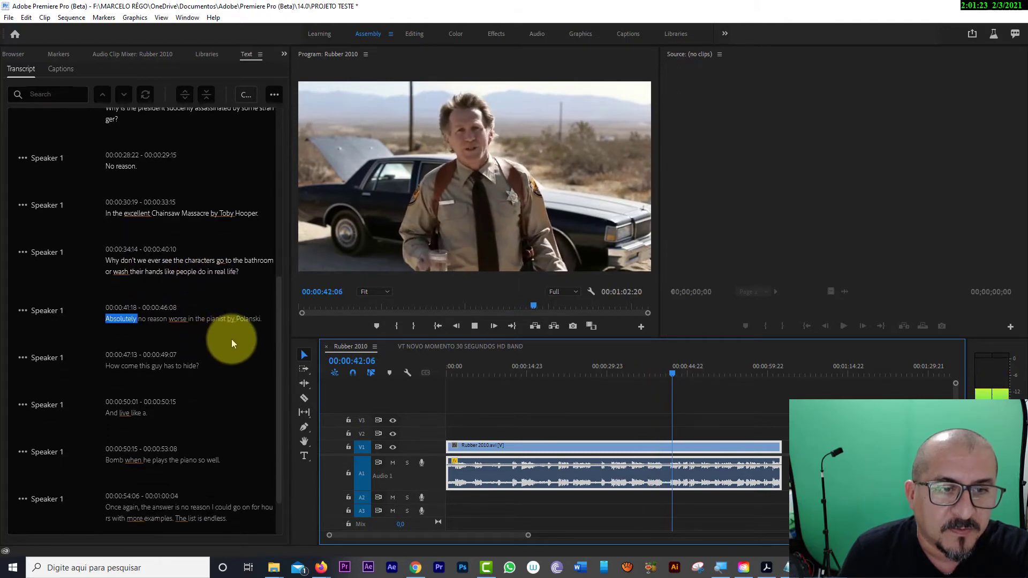
key(space)
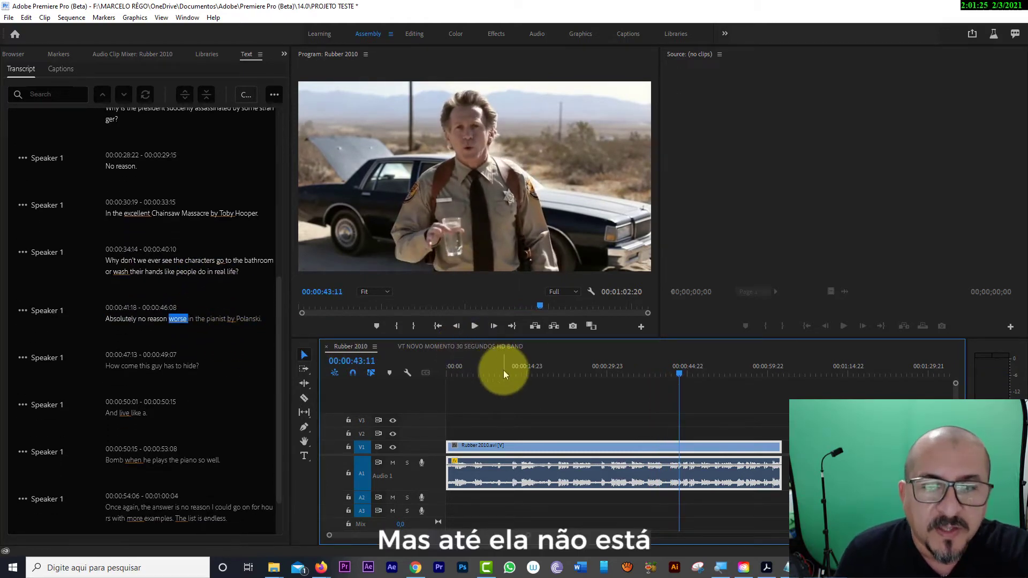
key(Home)
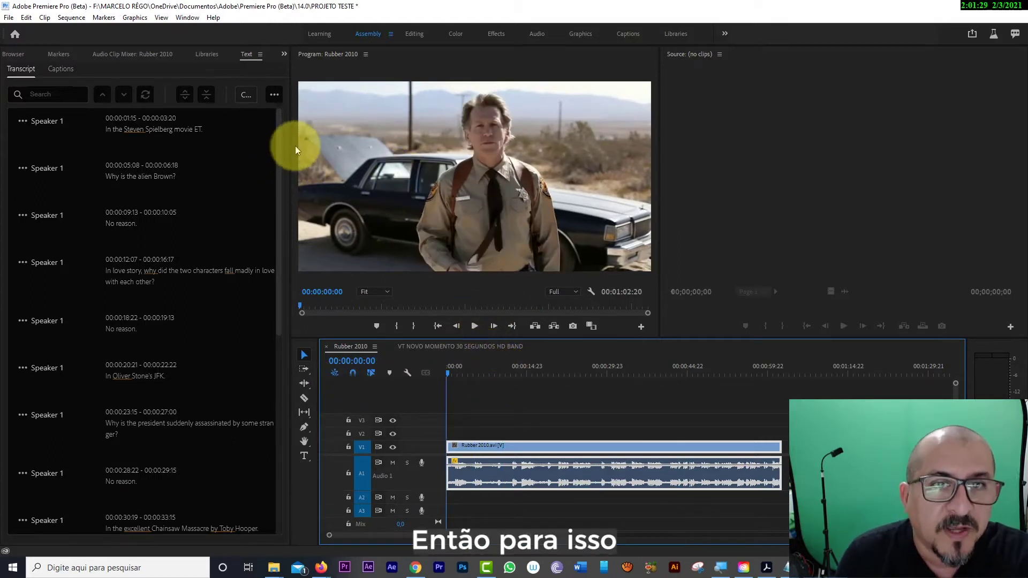
drag(291, 145, 355, 140)
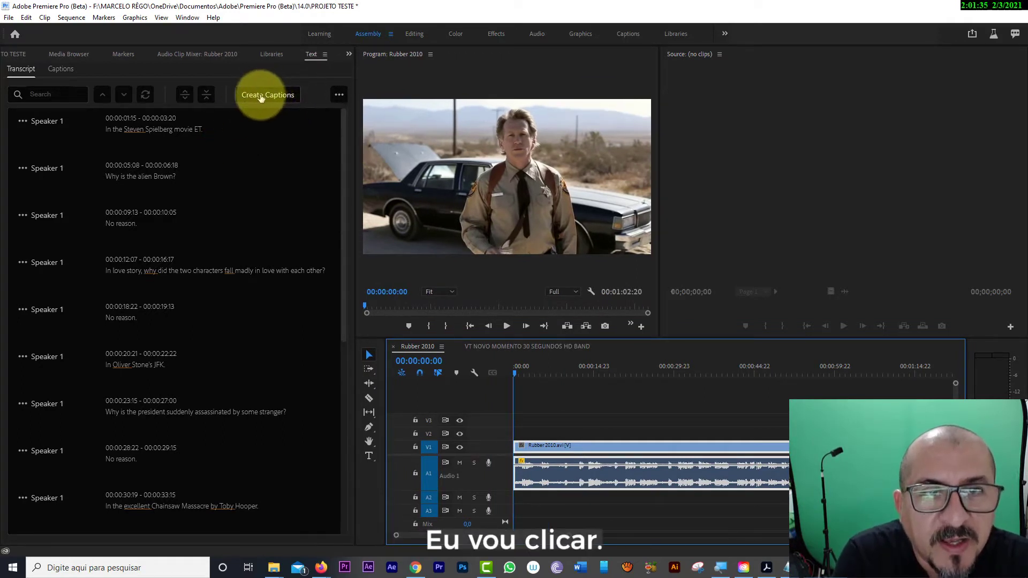
- Create captions from the sequence transcript in Subtitle format with caption style None
click(260, 96)
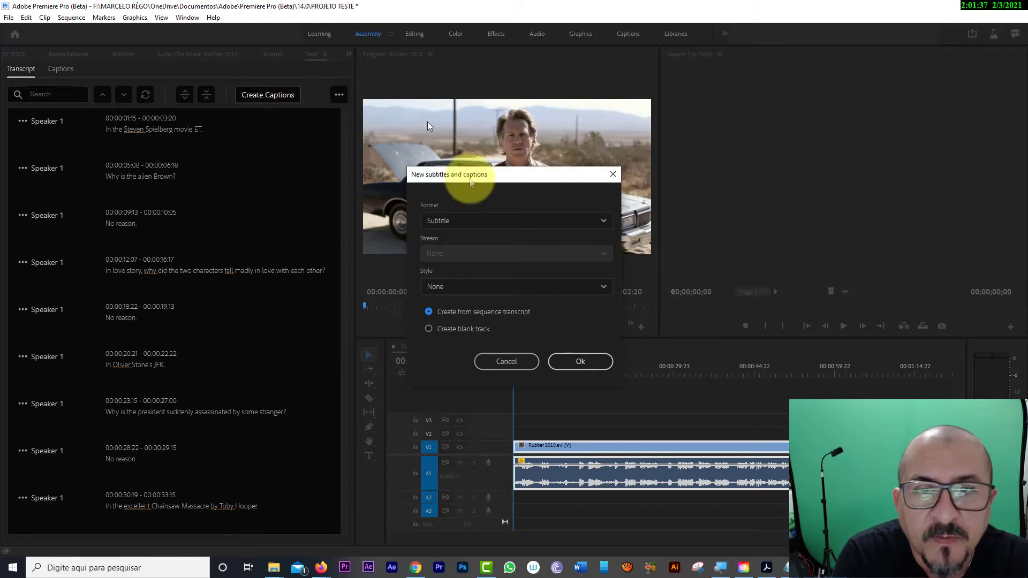
click(451, 223)
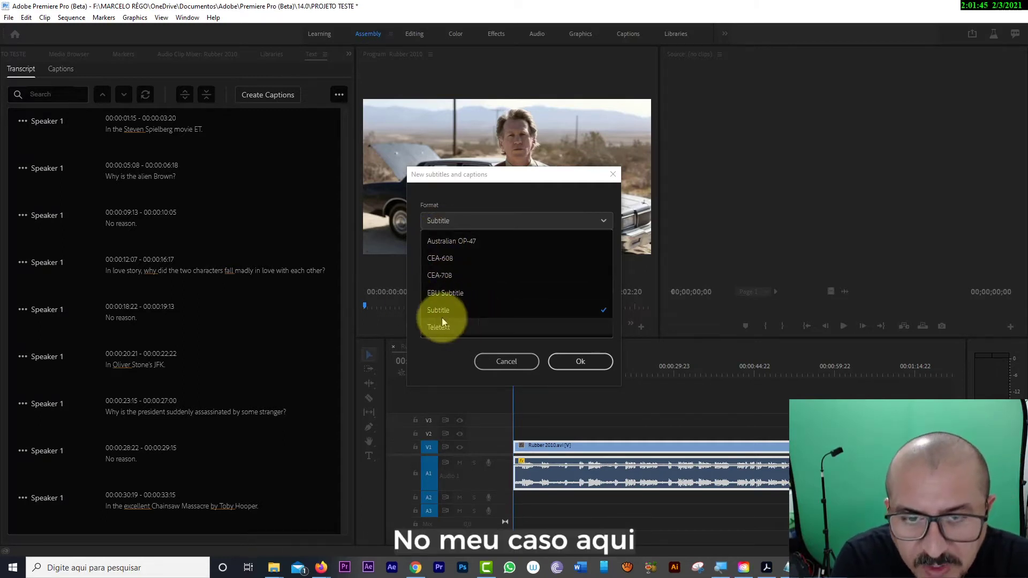
click(440, 311)
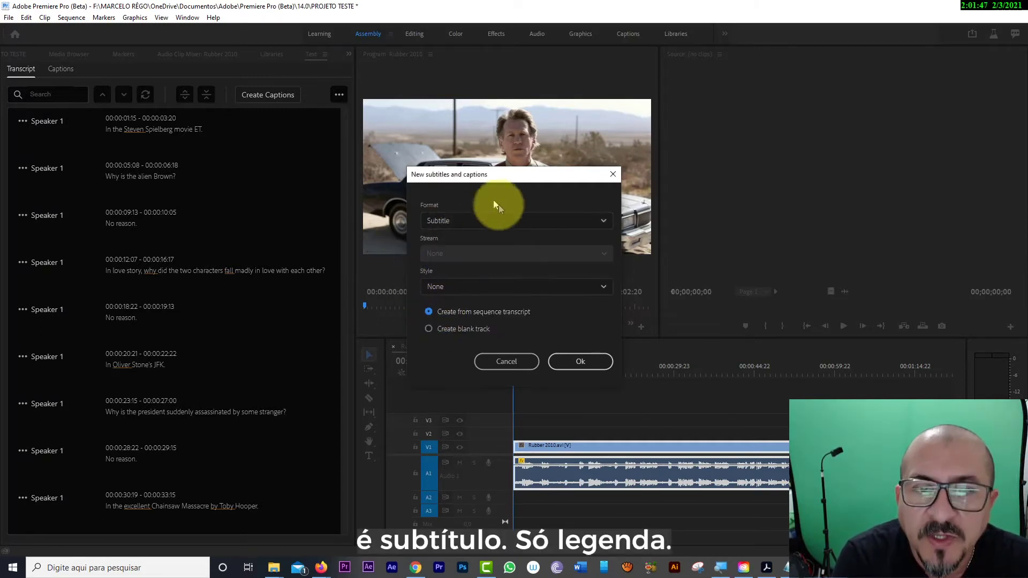
click(483, 289)
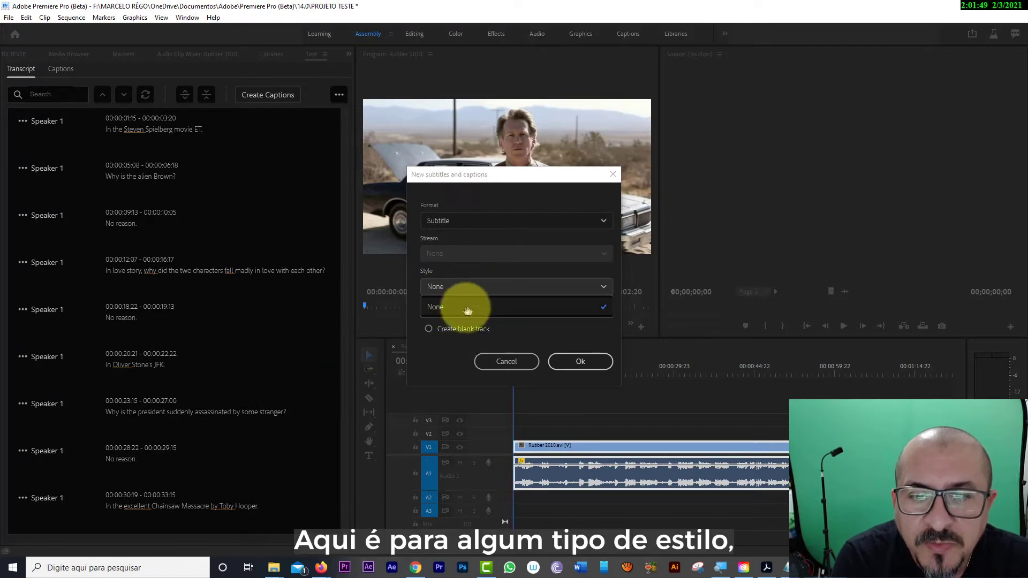
click(449, 305)
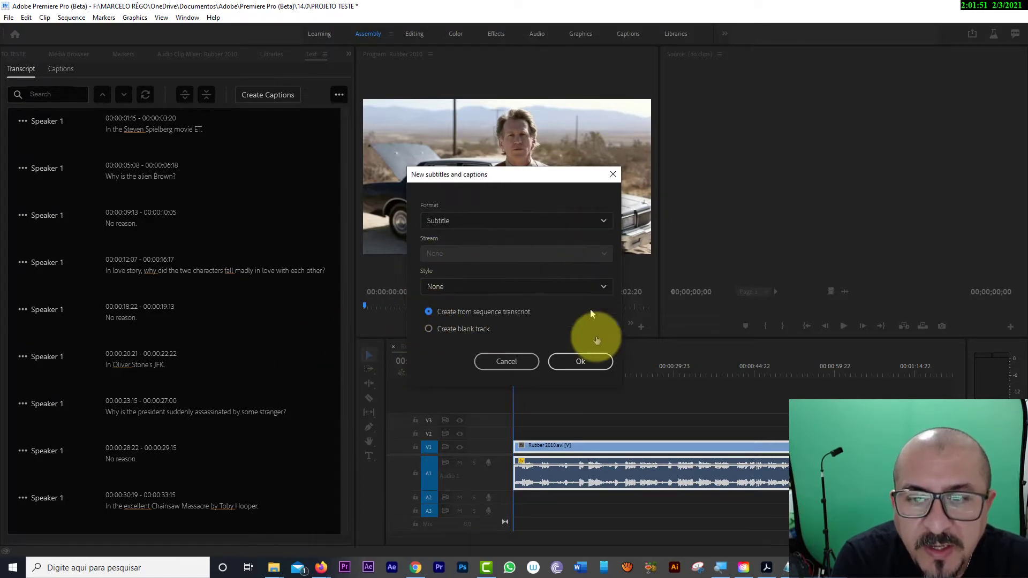
click(599, 362)
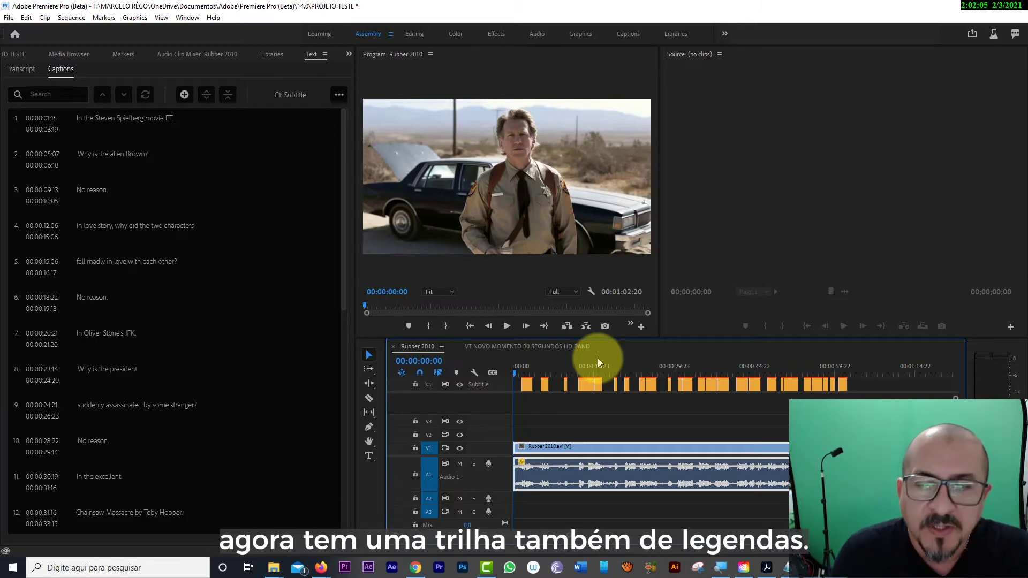
- Play from about one second in and stop on 'Why is the alien Brown?' at 00:00:06:05
key(equal)
click(522, 373)
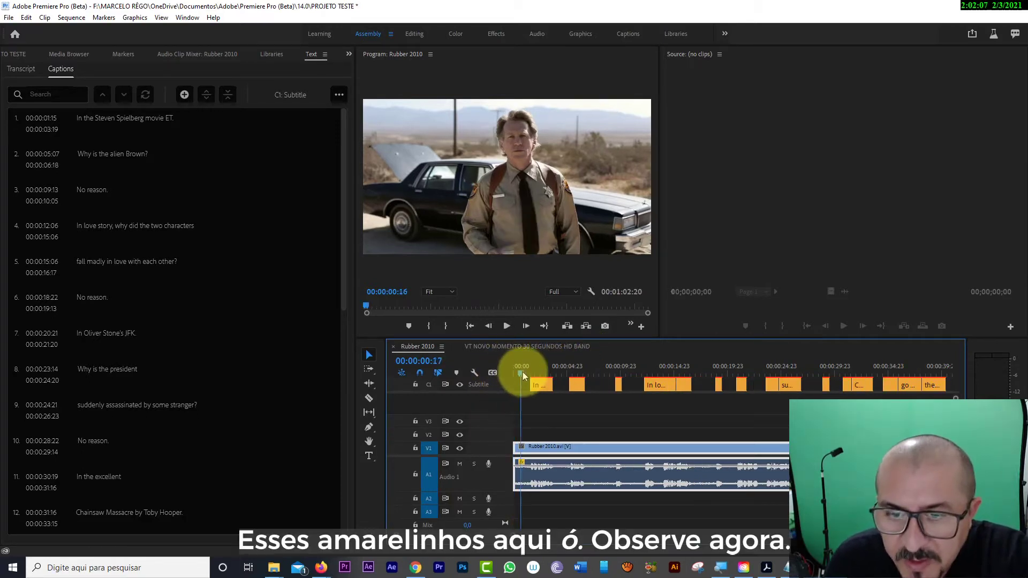
drag(522, 373, 525, 375)
click(507, 327)
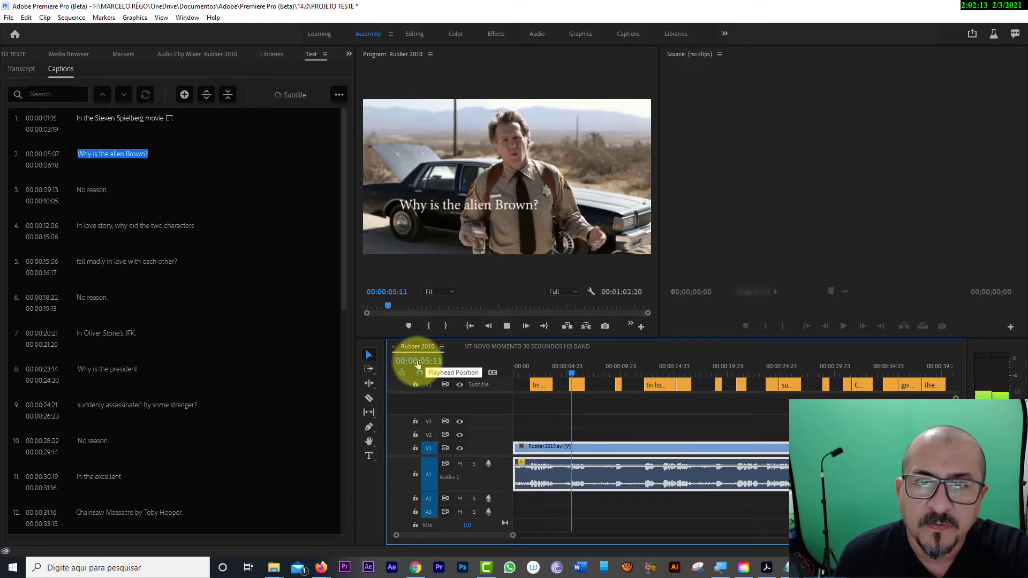
key(space)
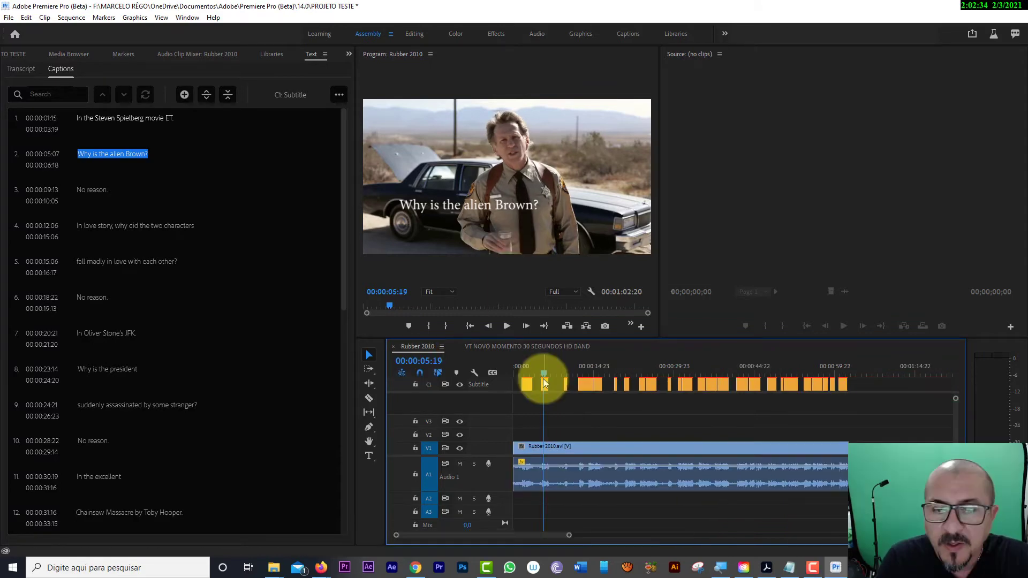
- Open the 'Why is the alien Brown?' caption in a widened Essential Graphics panel on its Edit tab
double_click(544, 381)
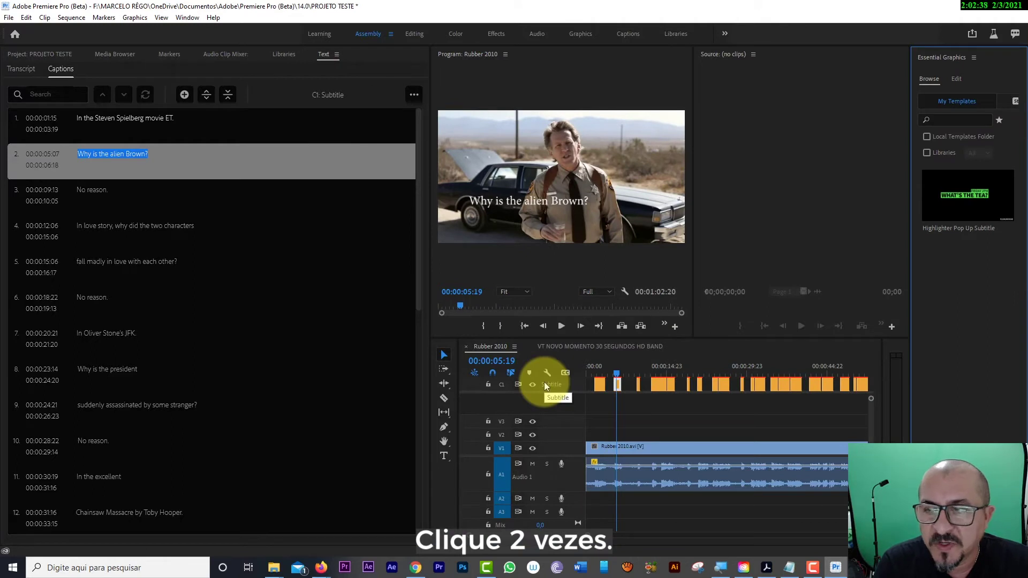
drag(430, 274, 282, 279)
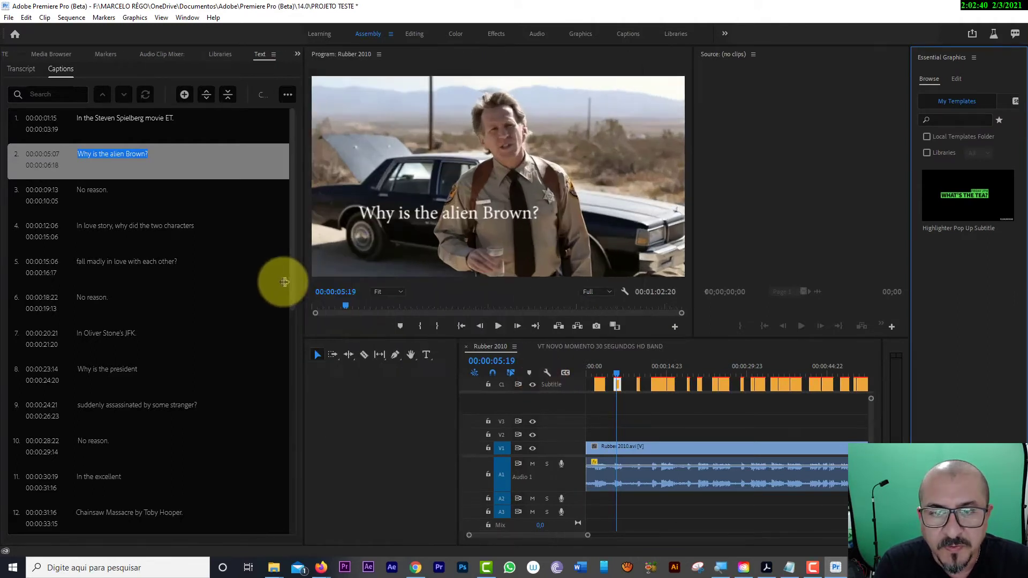
drag(909, 259, 783, 258)
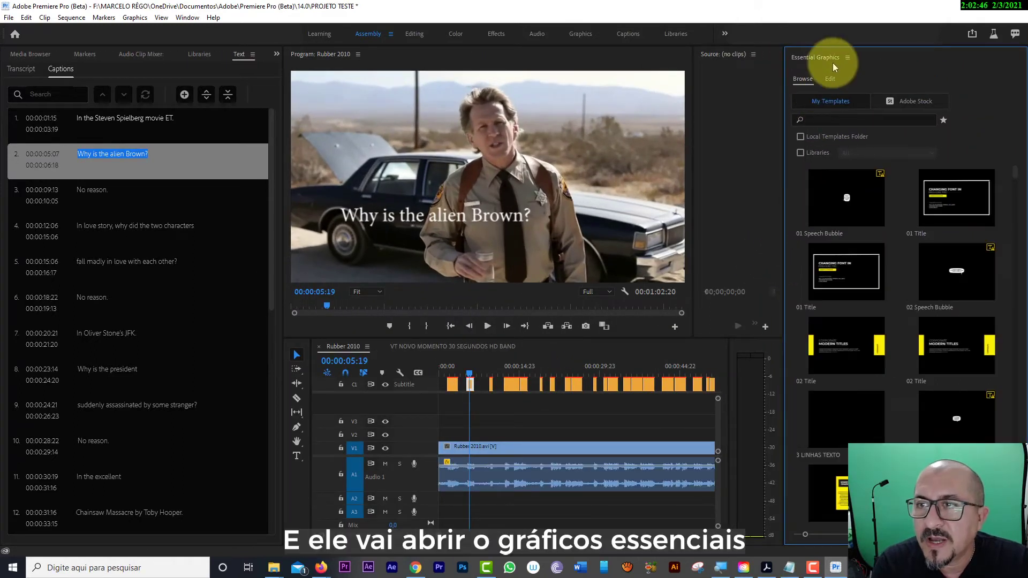
click(831, 80)
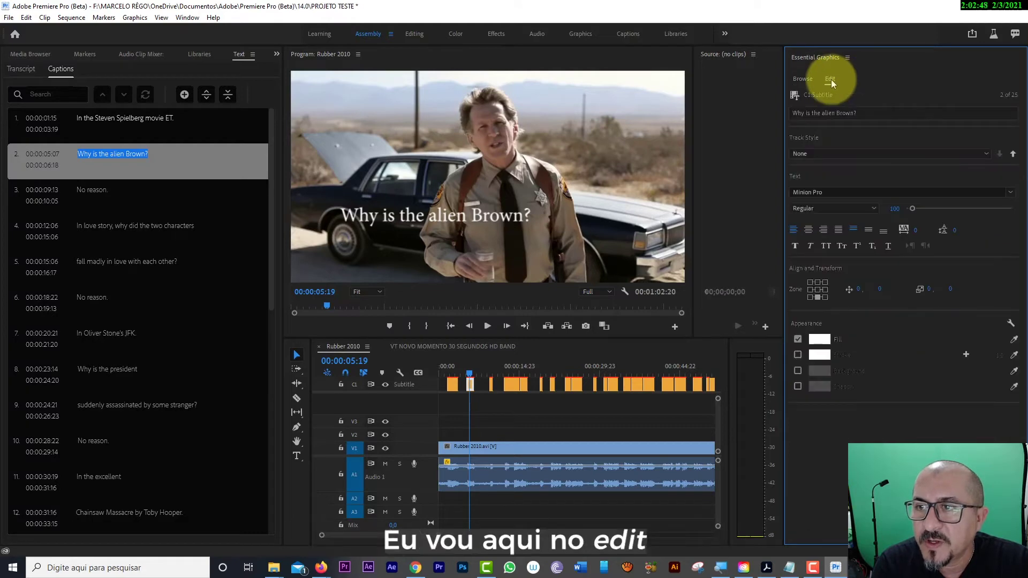
click(819, 112)
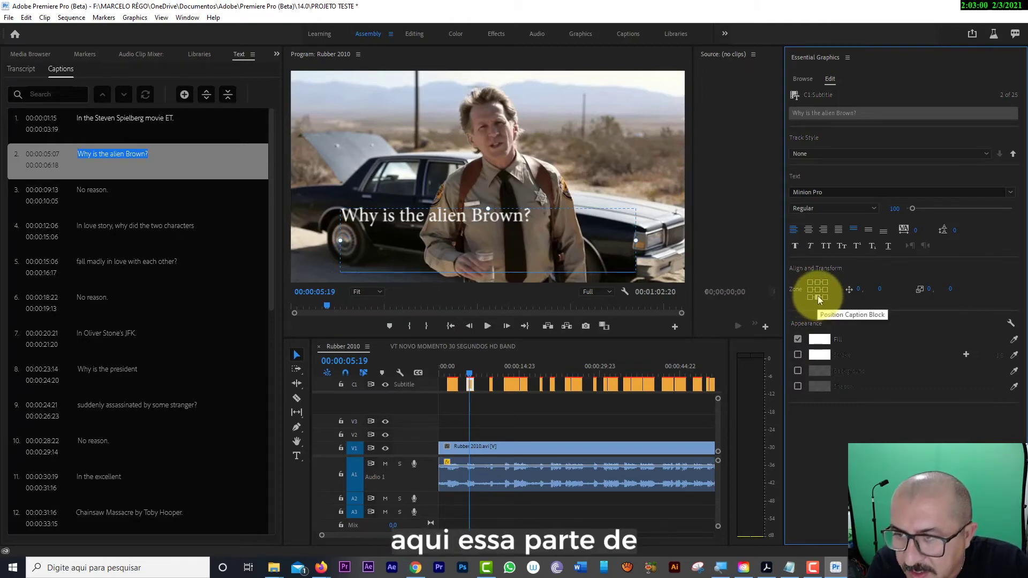
click(471, 388)
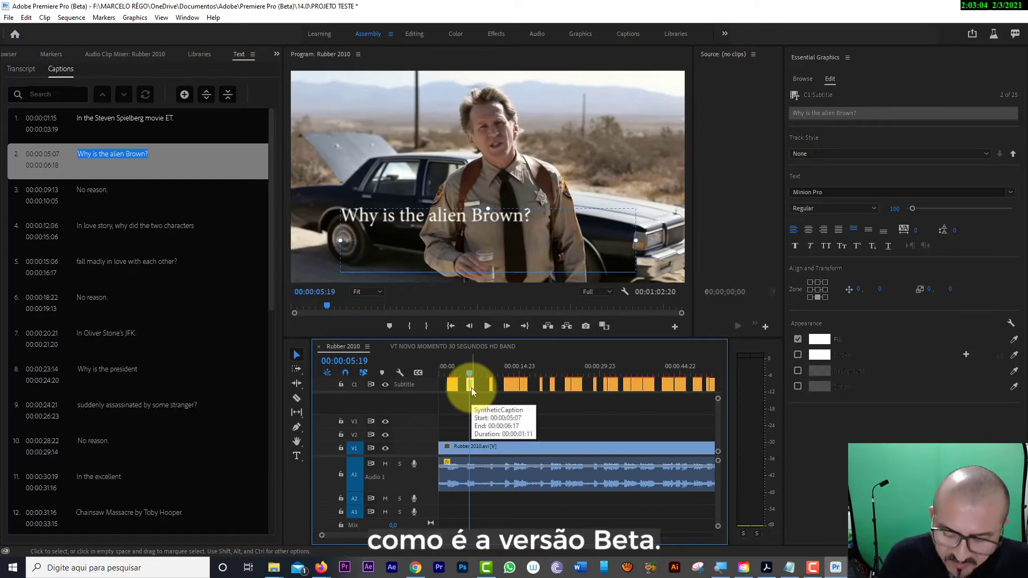
- Select every caption clip and anchor them at the bottom centre, e.g. 'In the Steven Spielberg movie ET.'
key(minus)
click(456, 374)
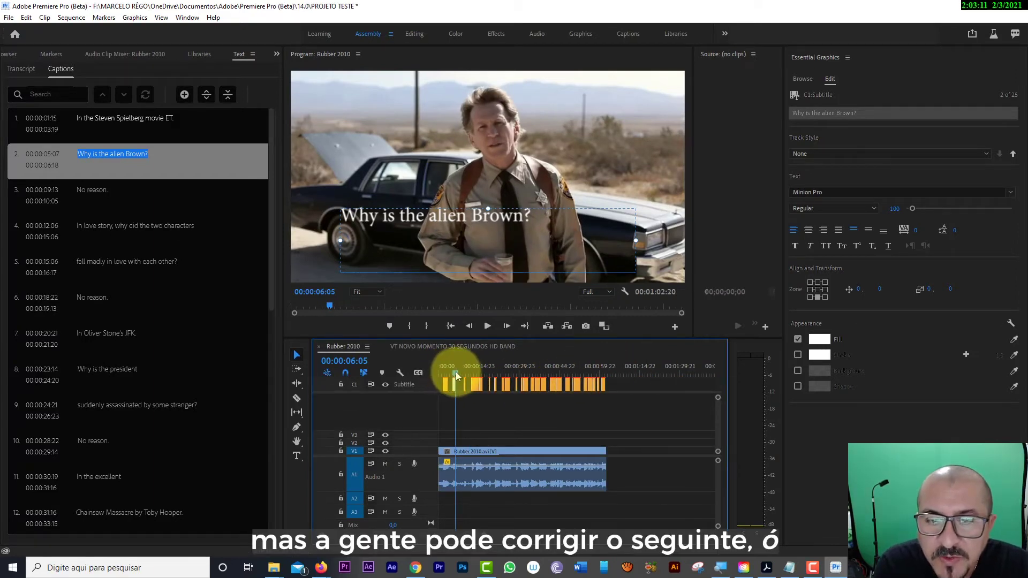
drag(654, 382, 439, 397)
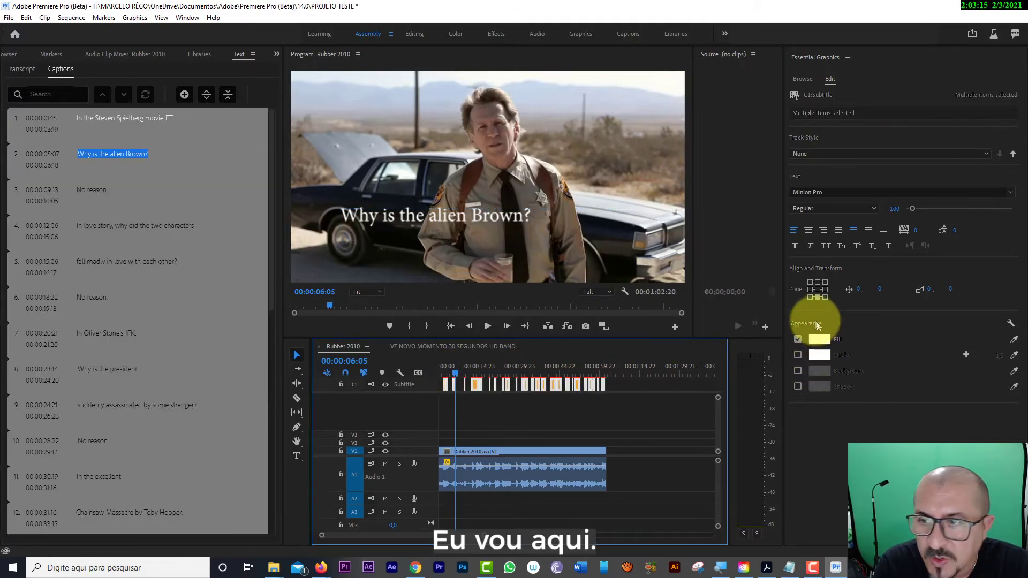
click(811, 292)
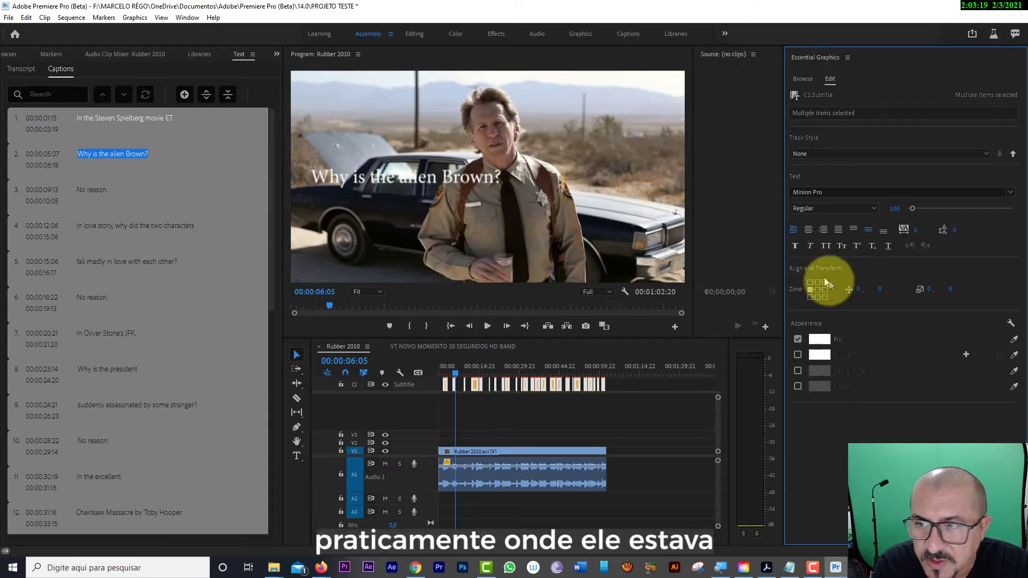
click(817, 299)
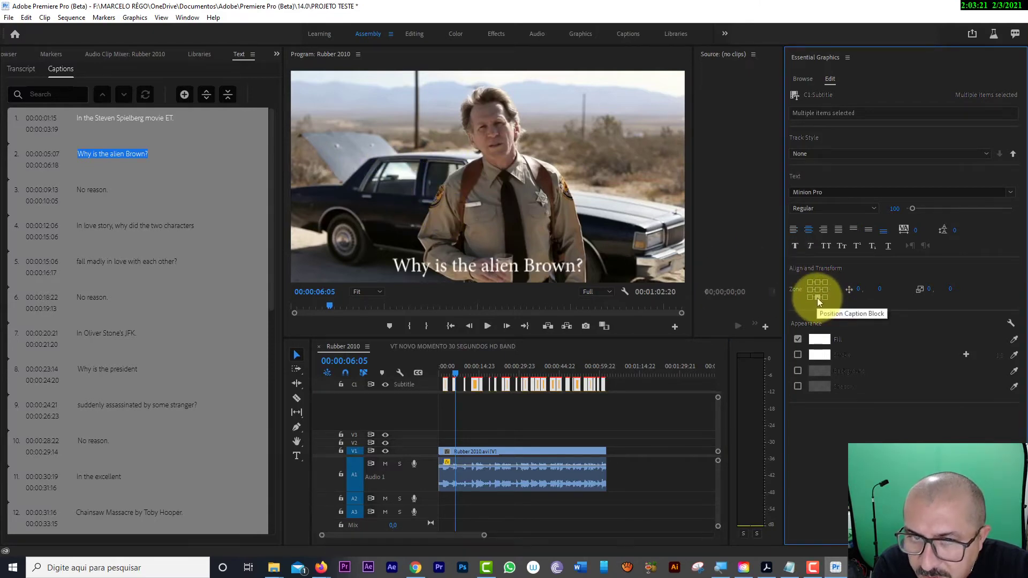
mouse_move(455, 367)
mouse_down()
mouse_move(489, 367)
mouse_move(447, 370)
mouse_up()
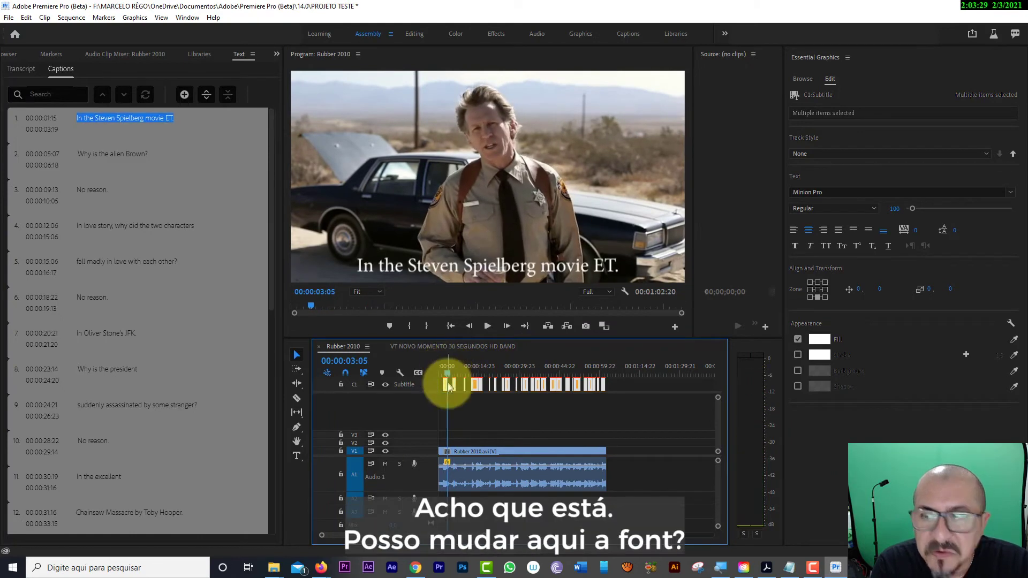
- Change the caption font to Montserrat Medium and shrink the text size to 86
click(838, 194)
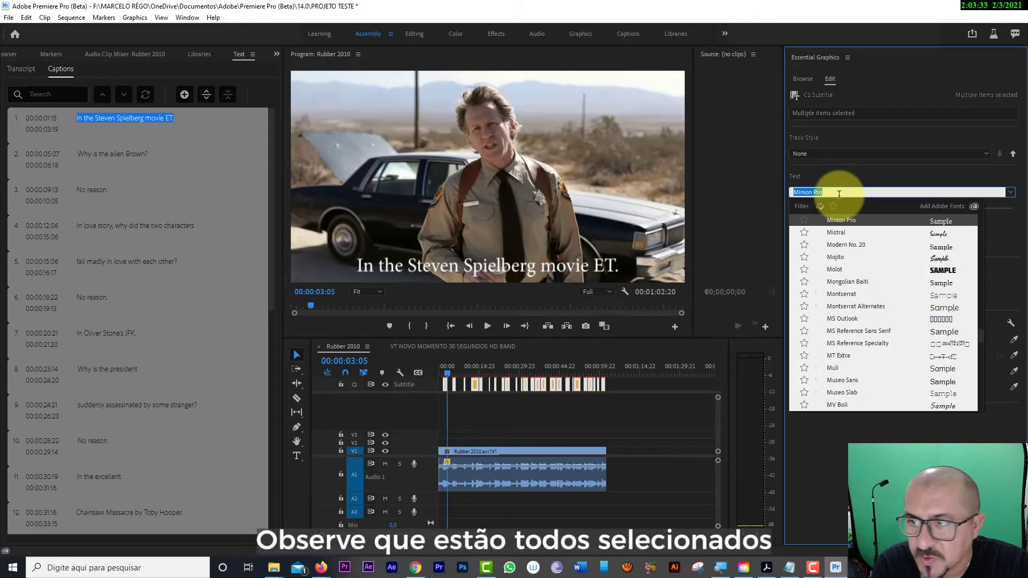
click(851, 295)
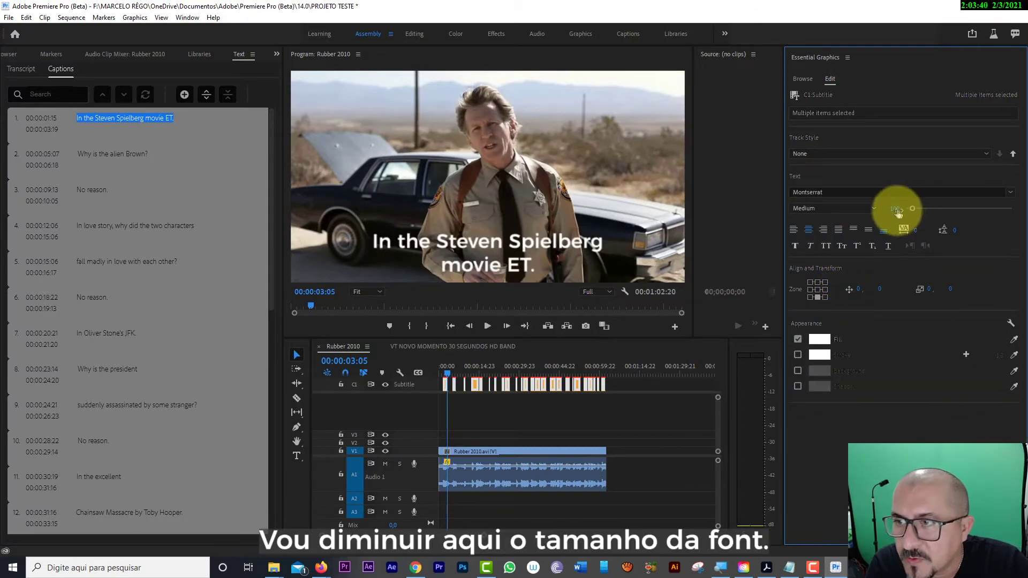
drag(897, 212, 875, 210)
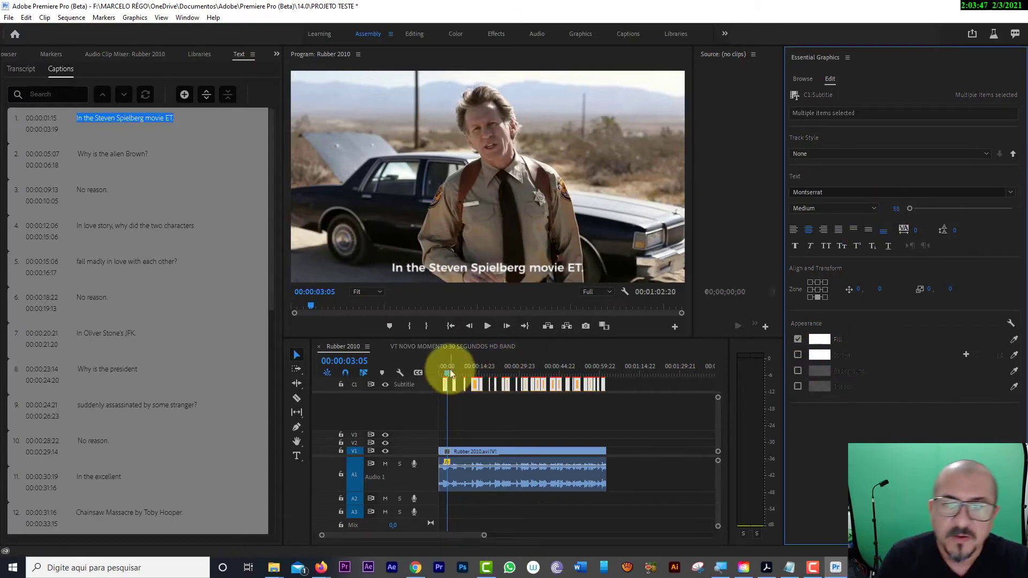
- Play the sequence from the start to preview the restyled subtitles
drag(449, 373, 448, 366)
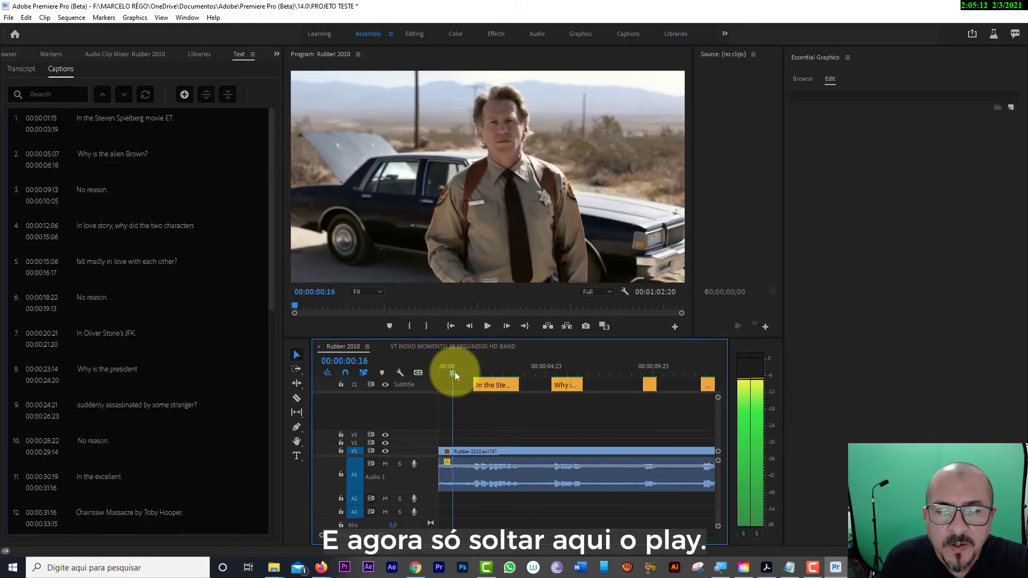
drag(454, 373, 451, 373)
key(space)
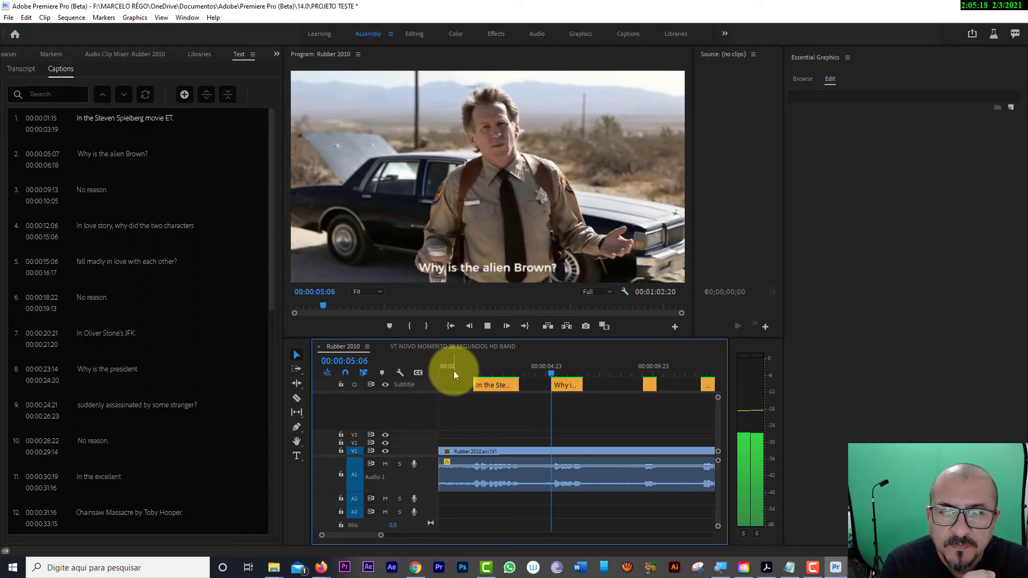
- Switch to VT NOVO MOMENTO 30 SEGUNDOS HD BAND and transcribe its Audio 1 track in Portuguese
click(445, 347)
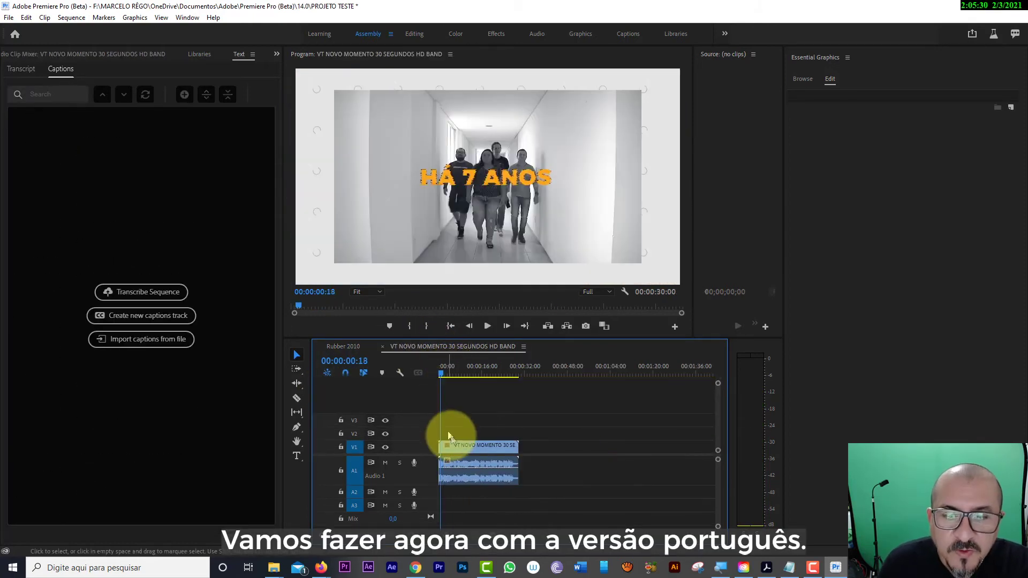
key(space)
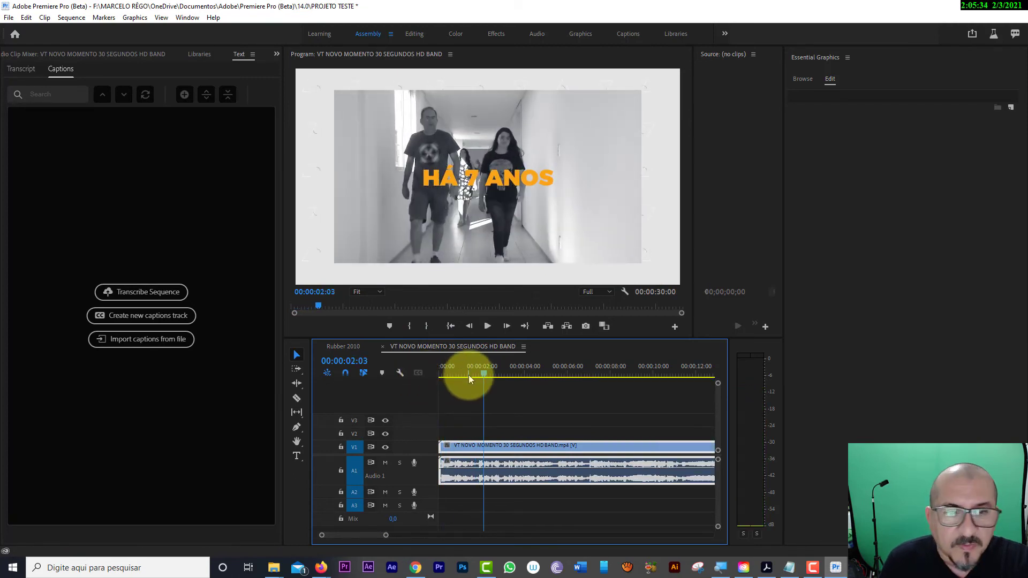
click(149, 293)
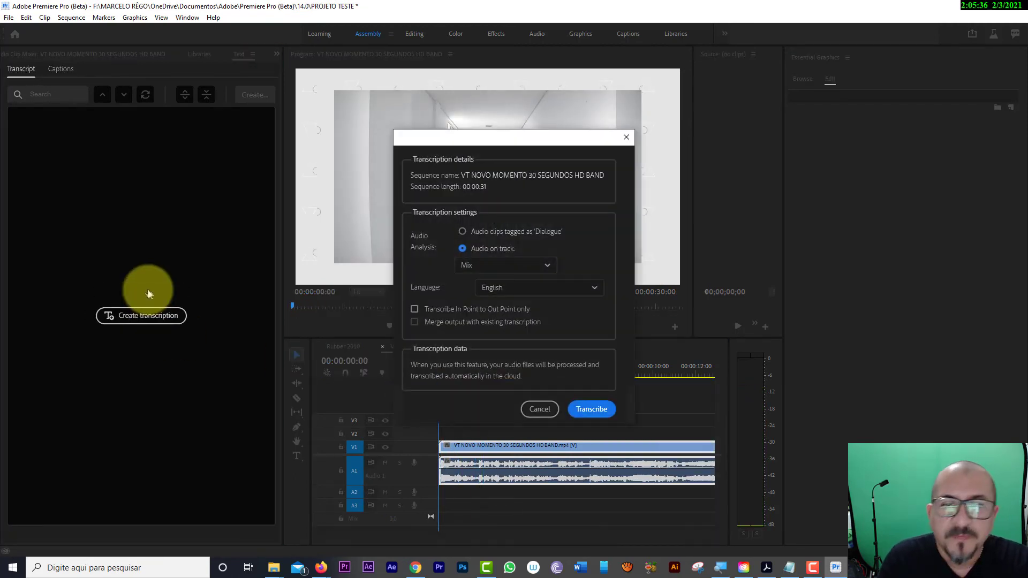
click(476, 266)
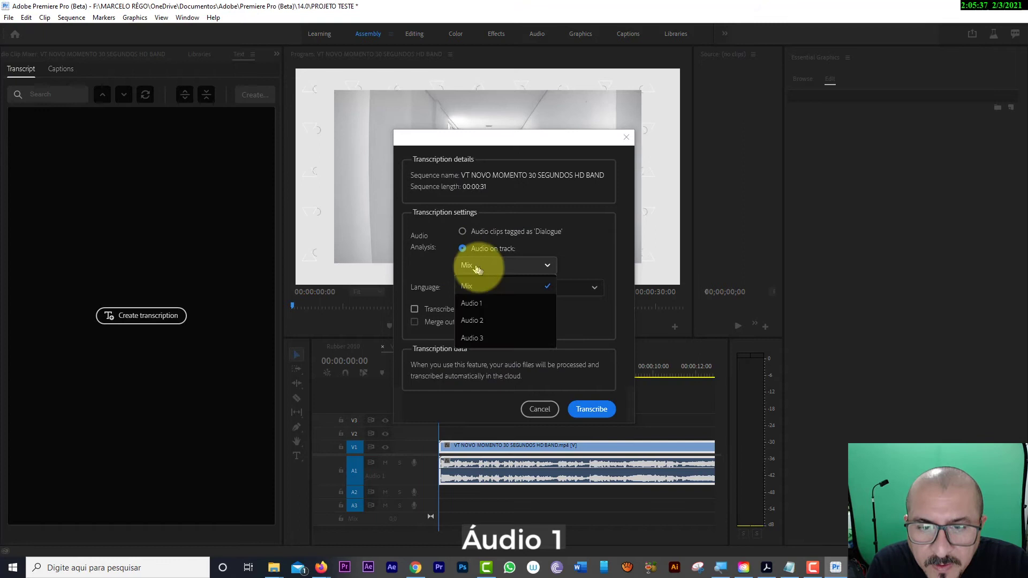
click(474, 297)
click(528, 286)
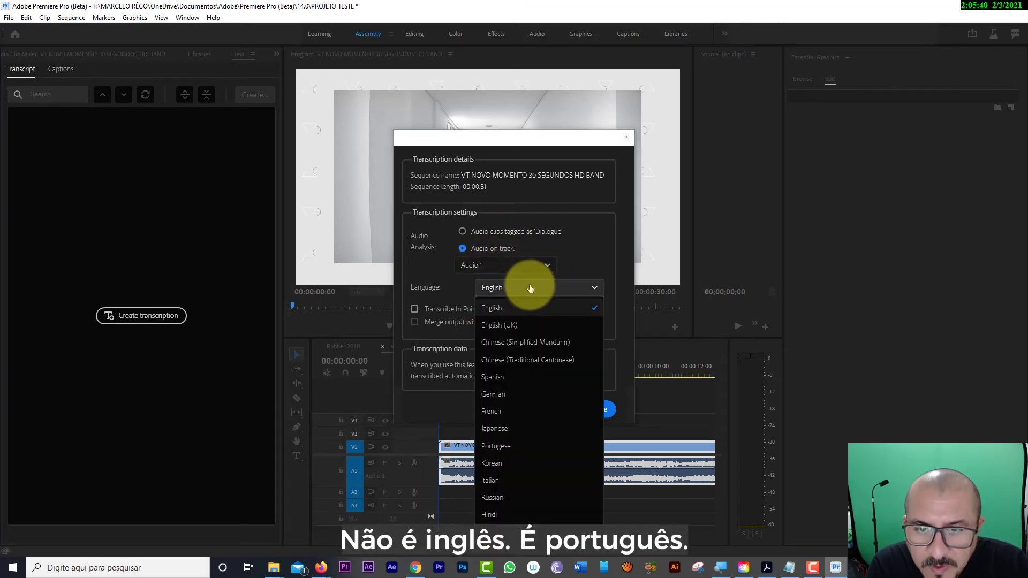
click(497, 446)
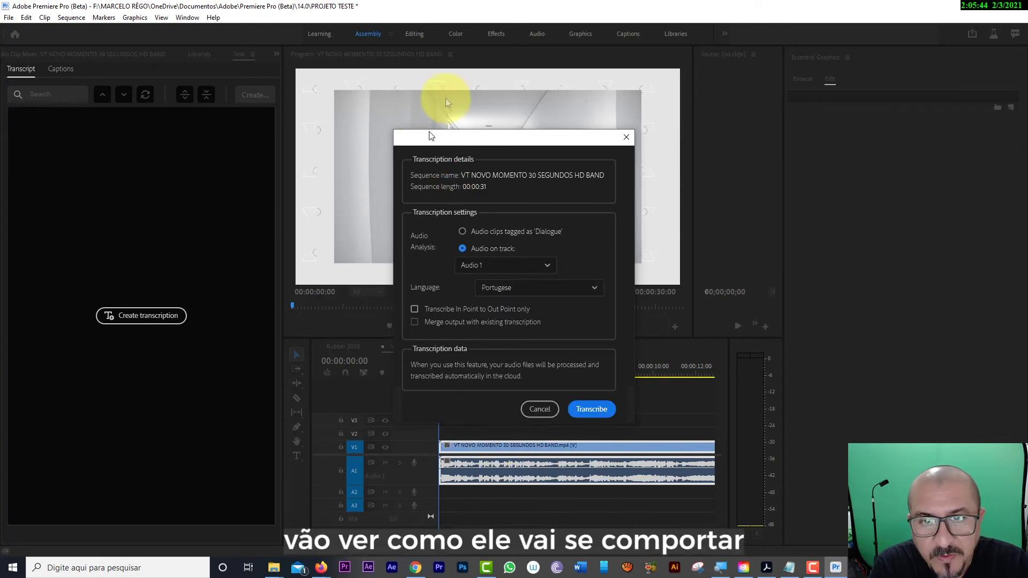
click(592, 409)
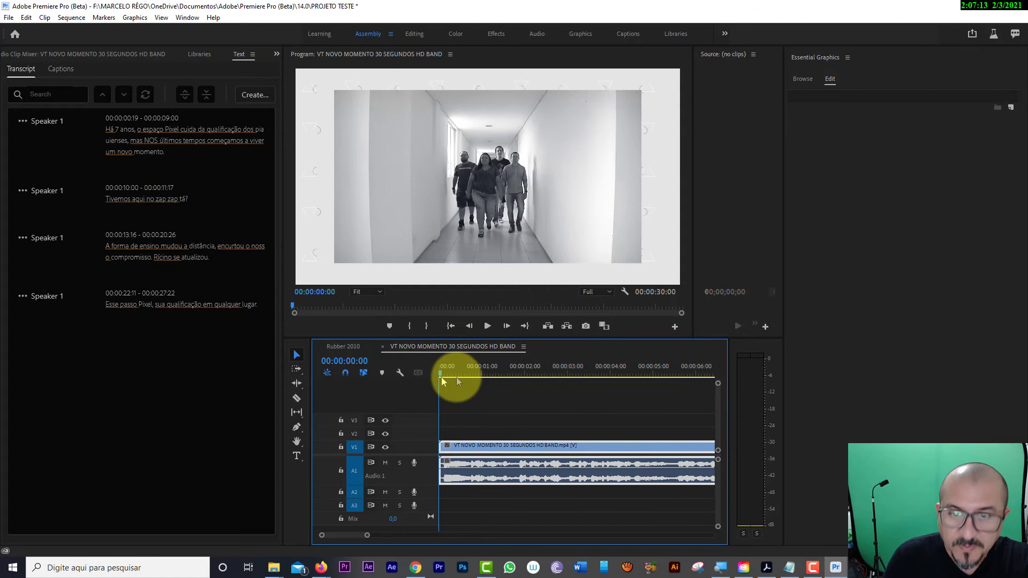
- Create a subtitle track from the sequence transcript and play back the captioned sequence
click(249, 92)
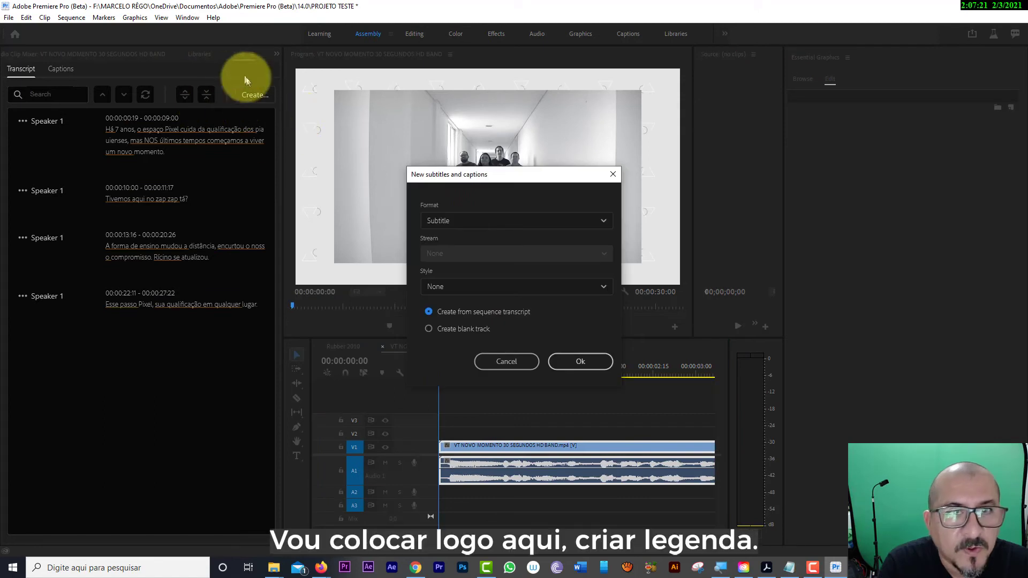
click(577, 358)
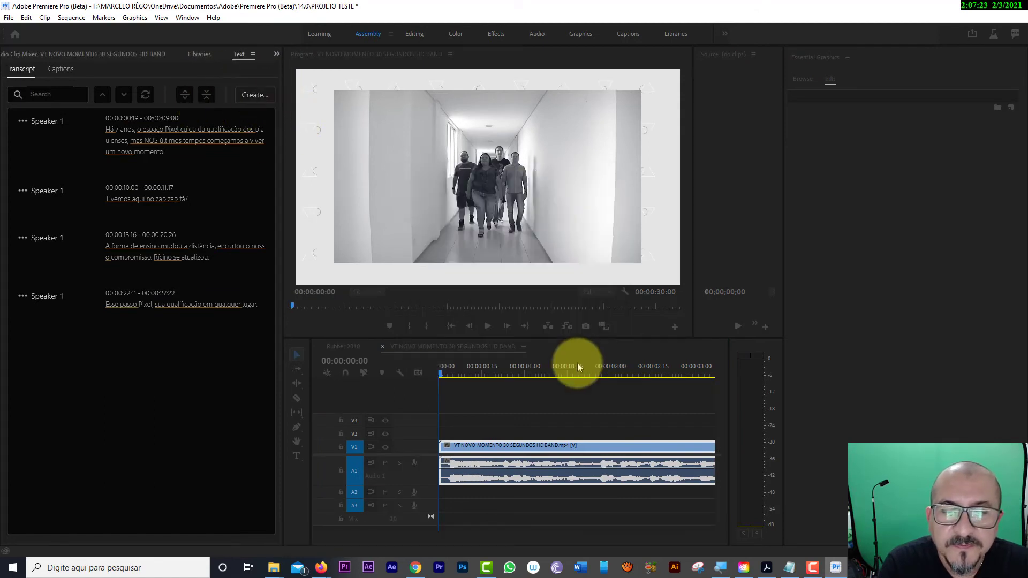
key(backslash)
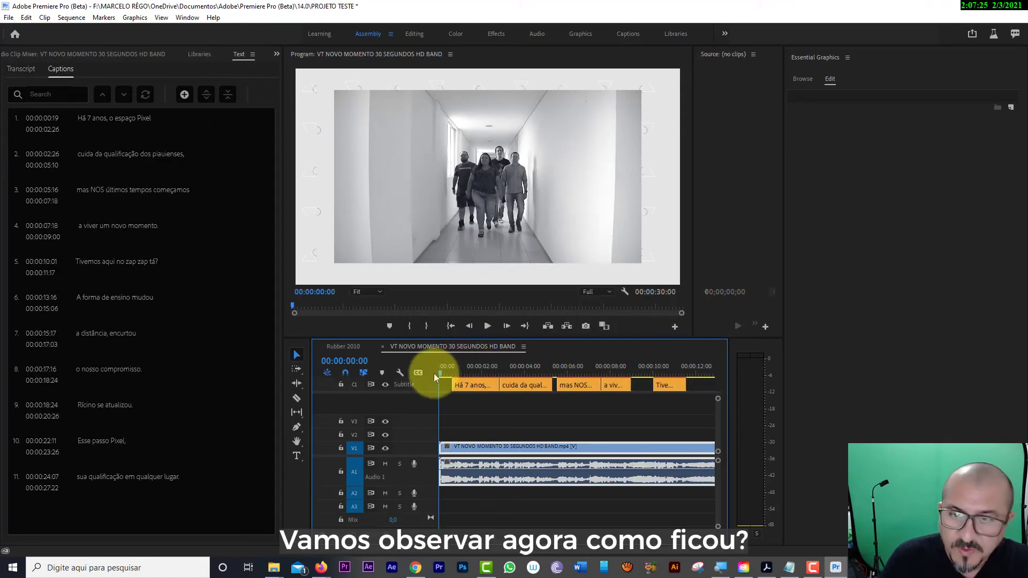
key(space)
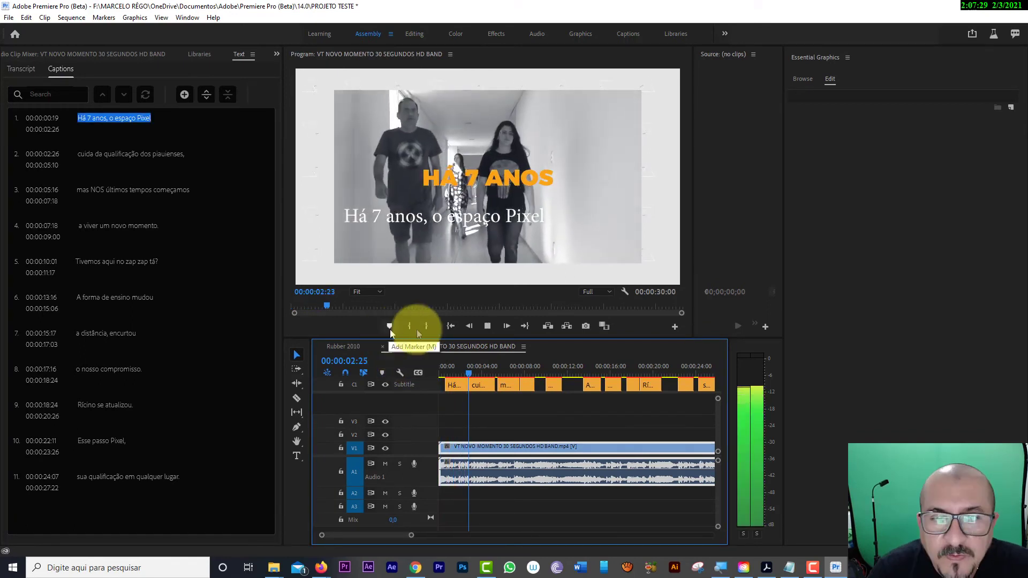
- Marquee-select all eleven Portuguese subtitle clips on the timeline
key(space)
key(minus)
key(minus)
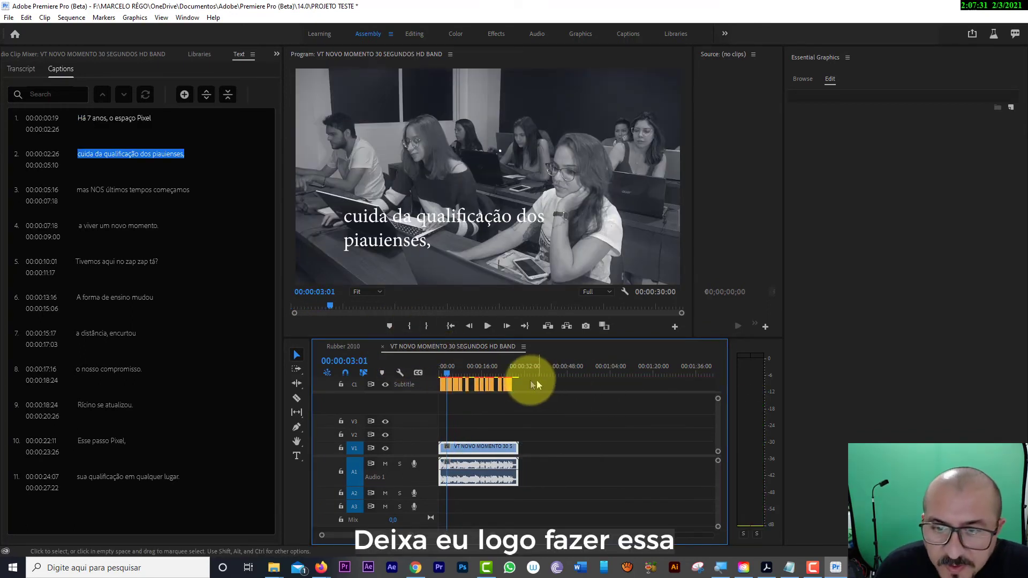
key(equal)
click(455, 368)
drag(631, 386, 436, 389)
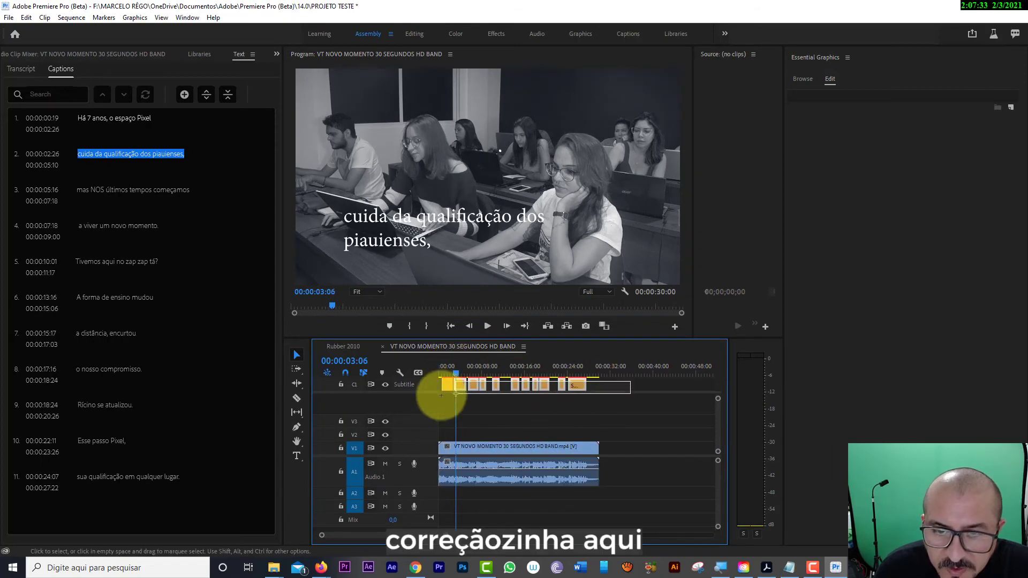
click(870, 209)
- Change the selected captions' font to Montserrat SemiBold and check the first caption
click(853, 194)
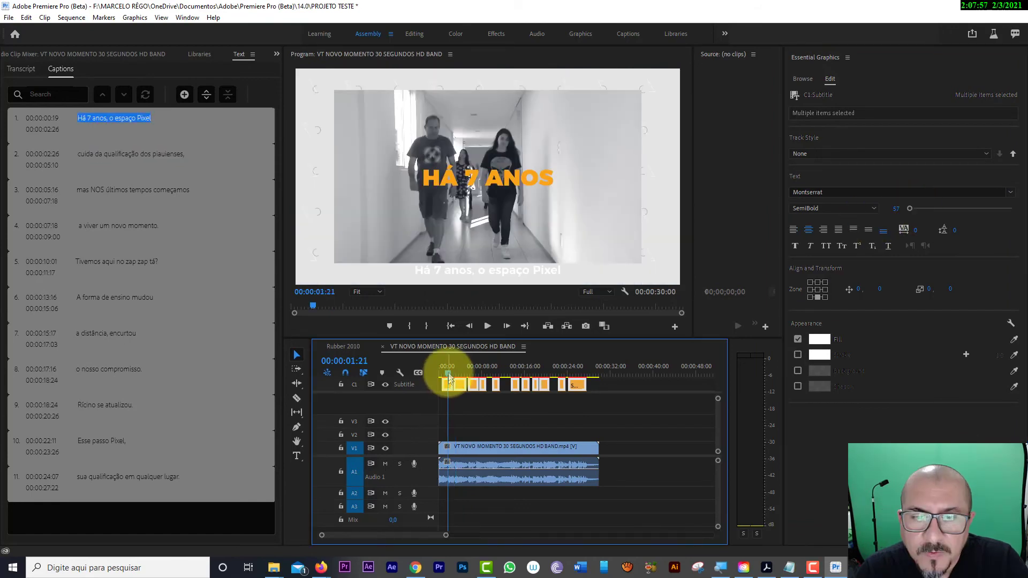
drag(448, 378, 441, 375)
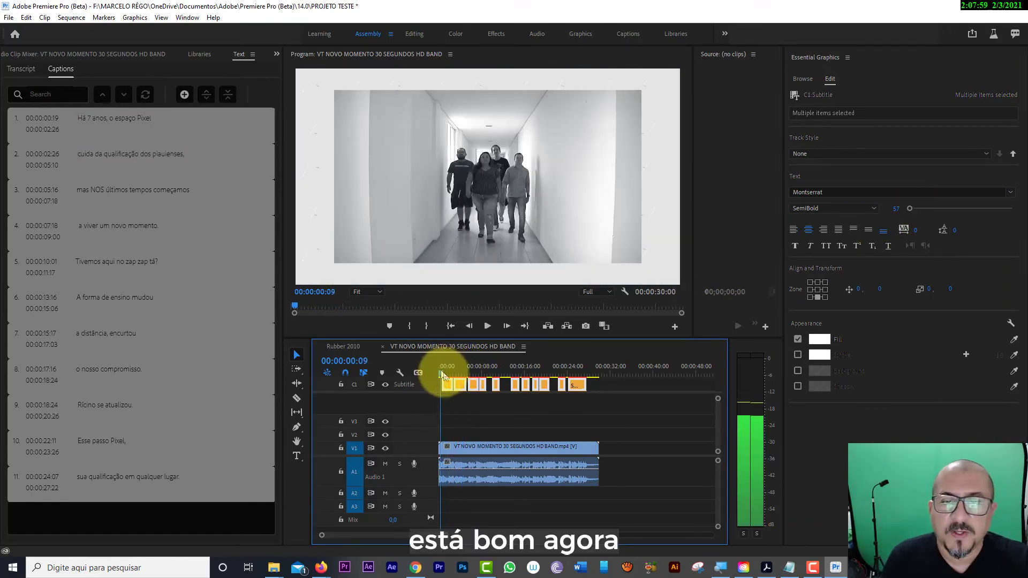
click(451, 374)
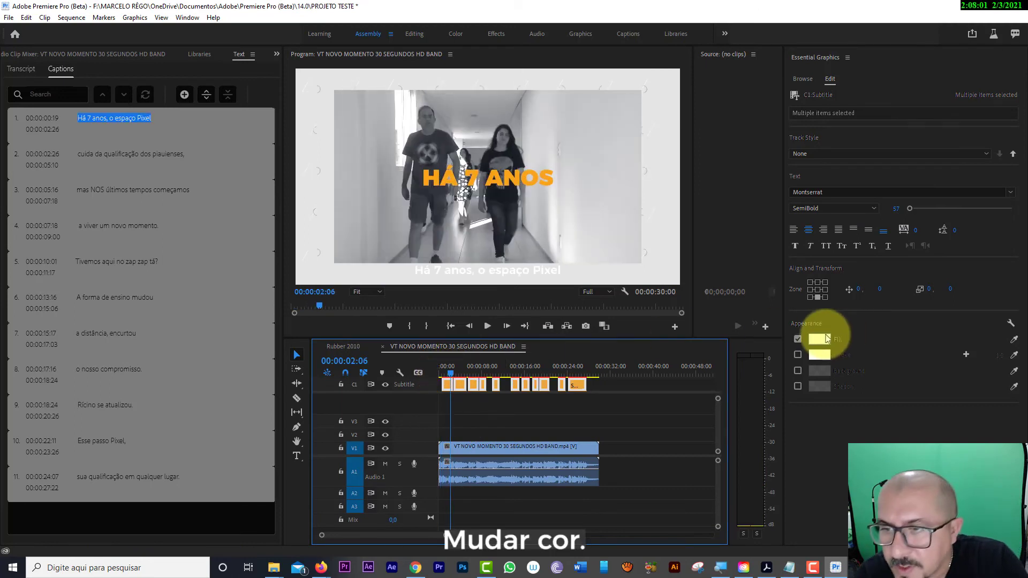
- Enable the 75% dark background behind the captions and play them back
click(798, 372)
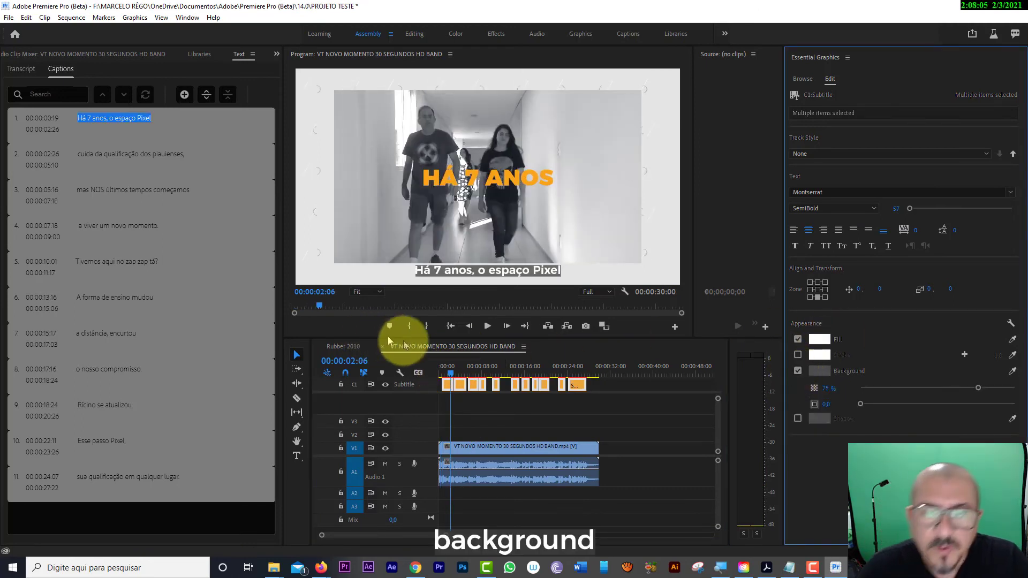
key(equal)
key(equal)
click(449, 374)
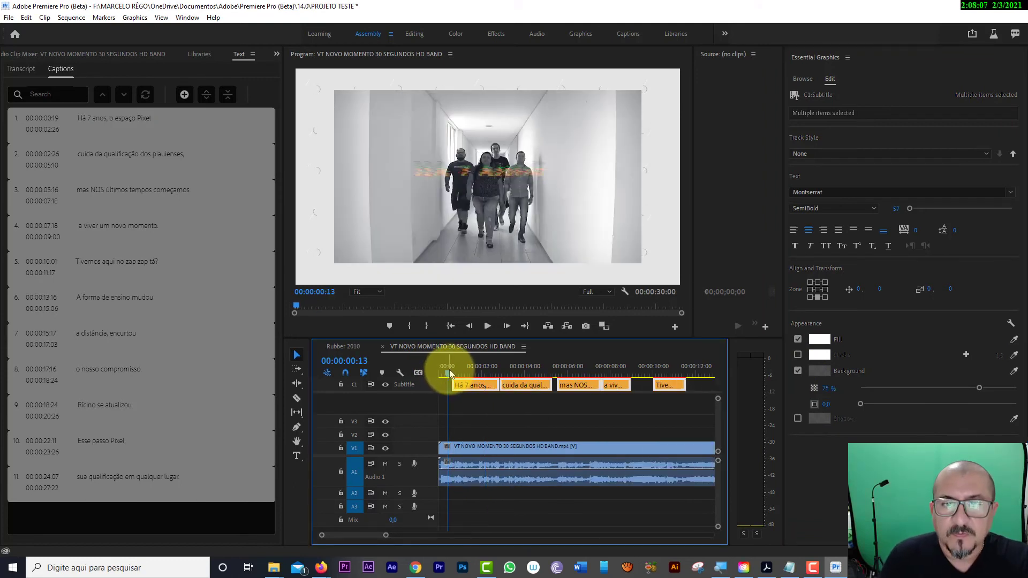
key(space)
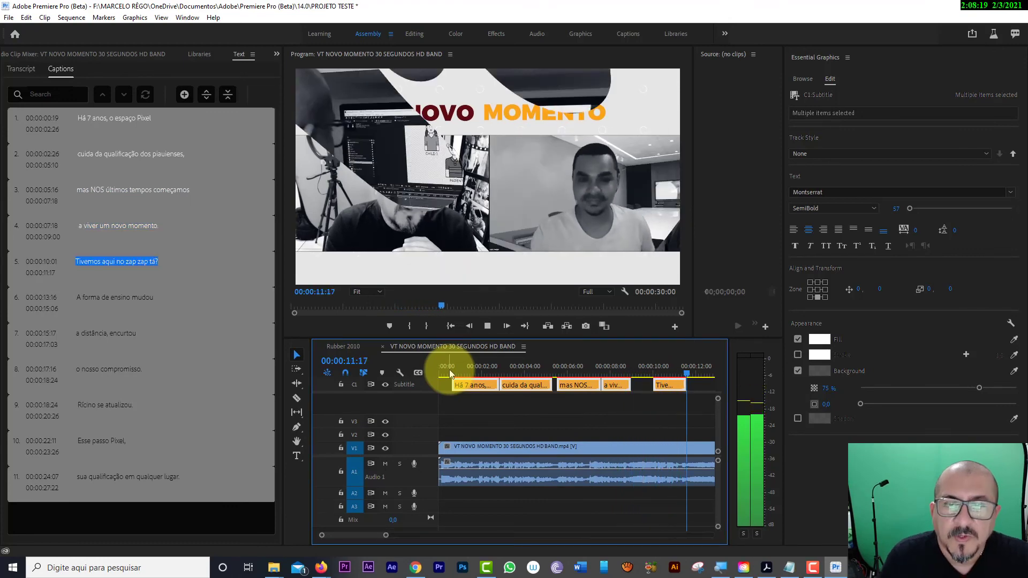
- Correct caption 5 at 10:12 to read 'Tivemos aqui nos adaptar'
key(space)
click(661, 374)
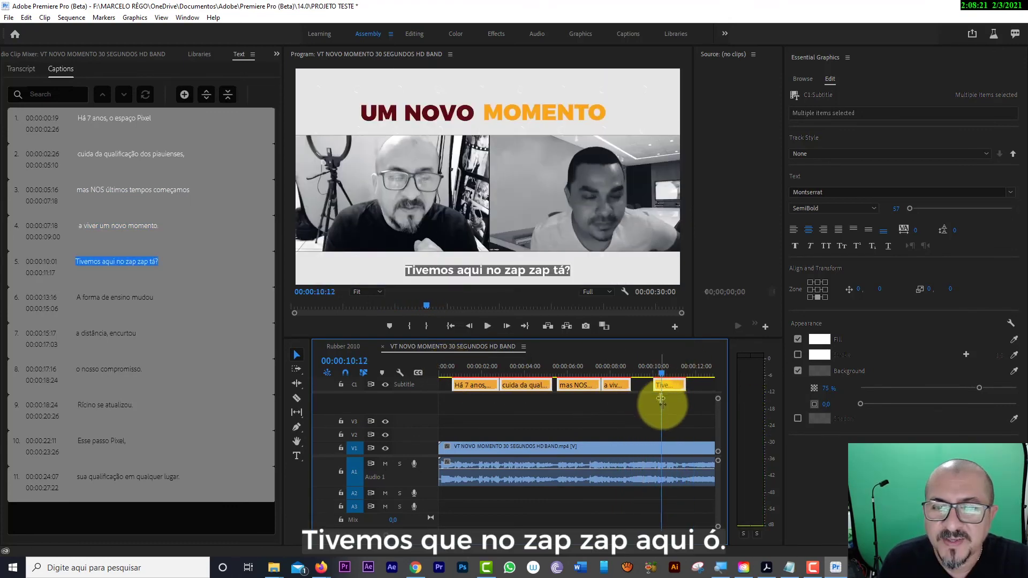
click(669, 385)
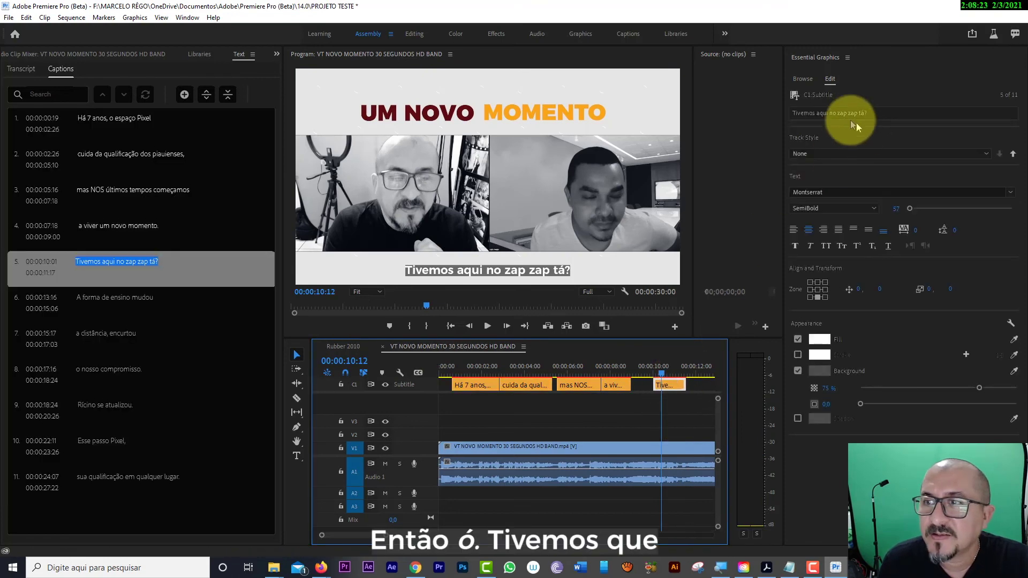
click(834, 115)
click(551, 246)
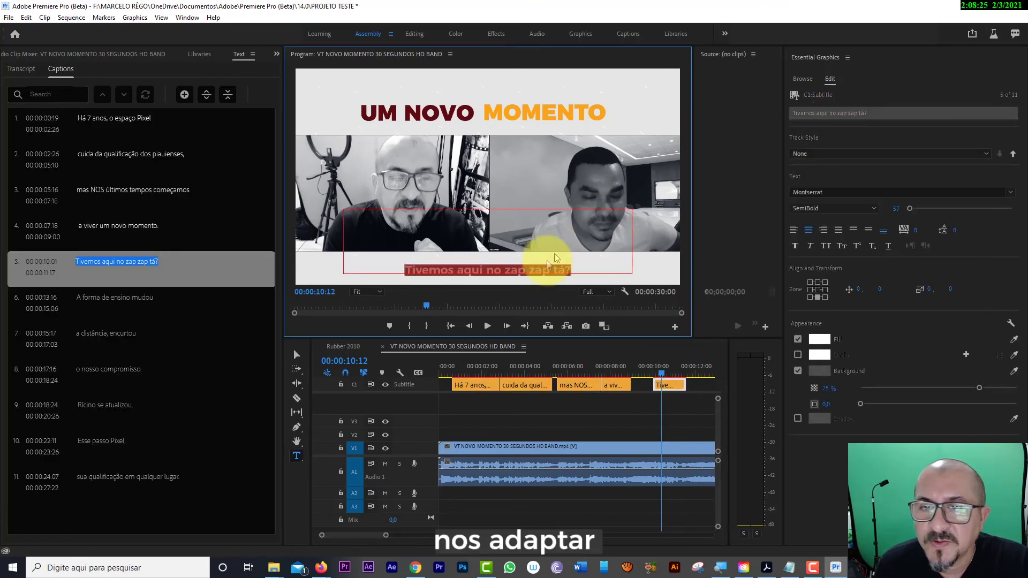
click(496, 271)
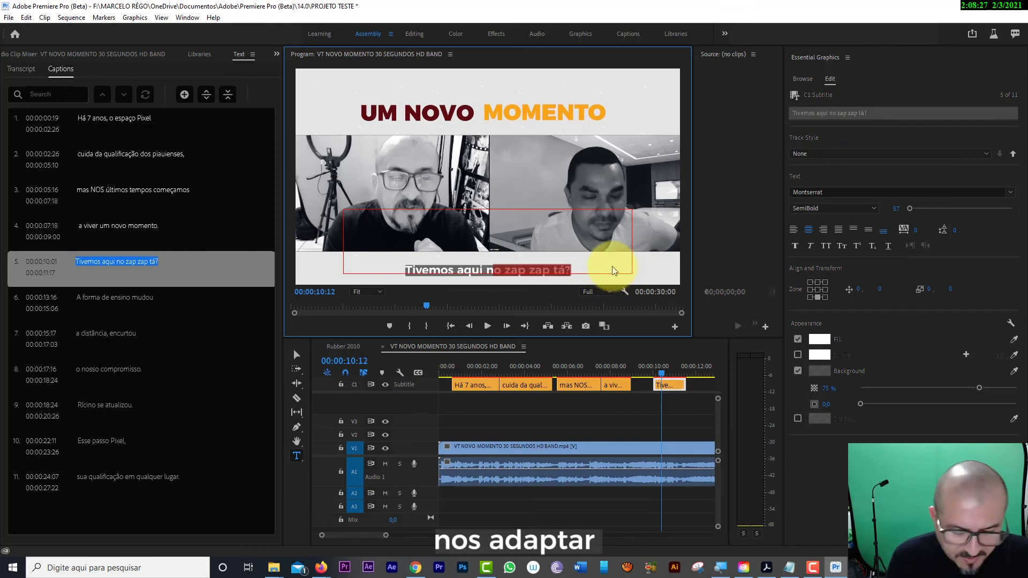
text(OS)
key(BackSpace)
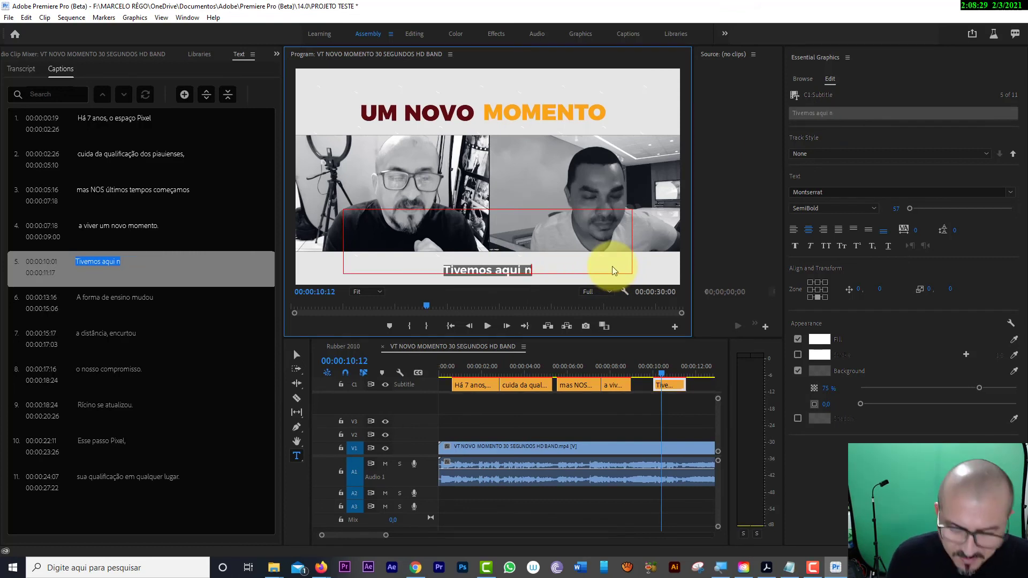
text(s adap)
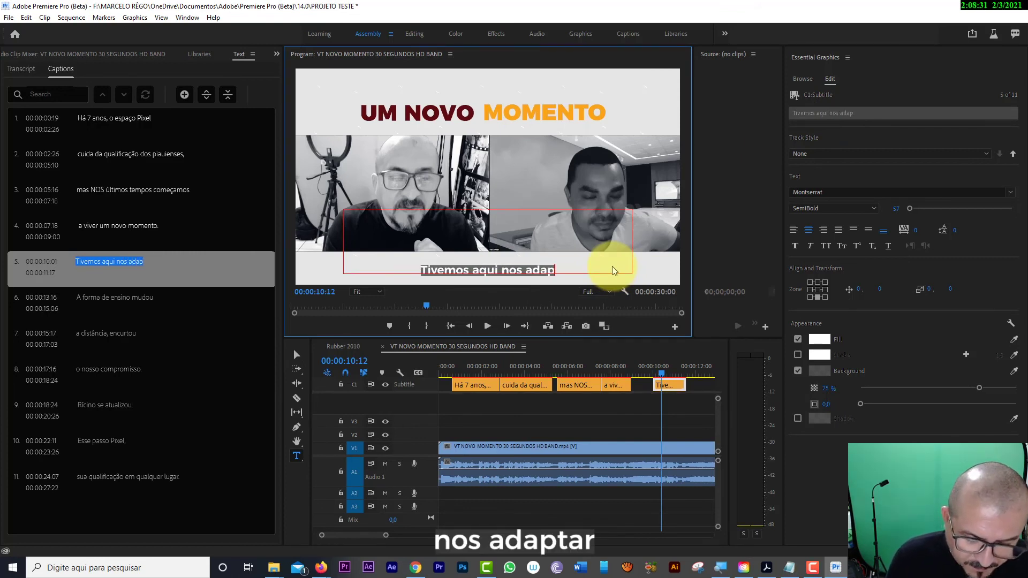
text(tar)
- Change 'NOS' to lowercase 'nos' in caption 3 and play back the corrected captions
click(575, 369)
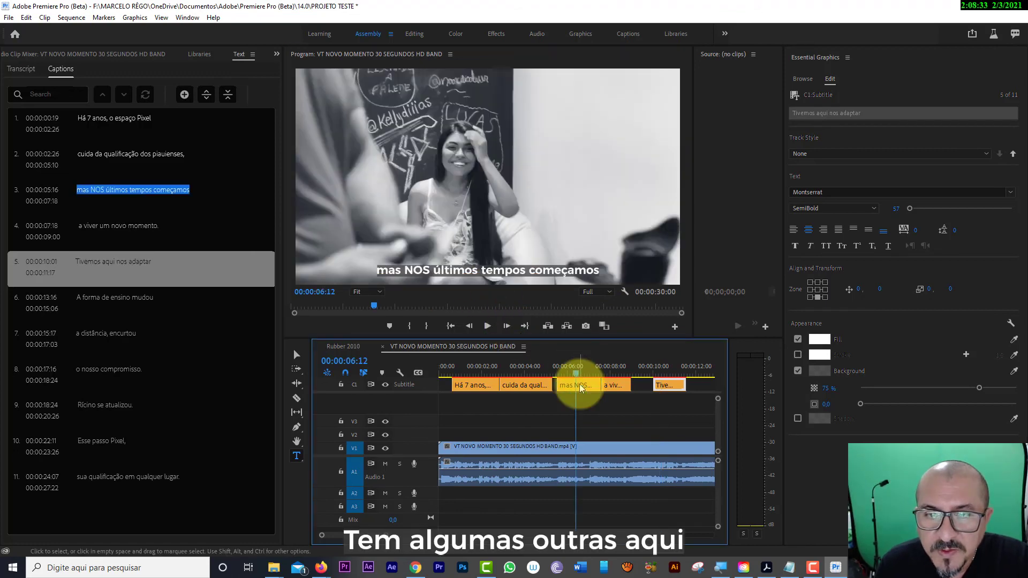
click(580, 392)
click(409, 265)
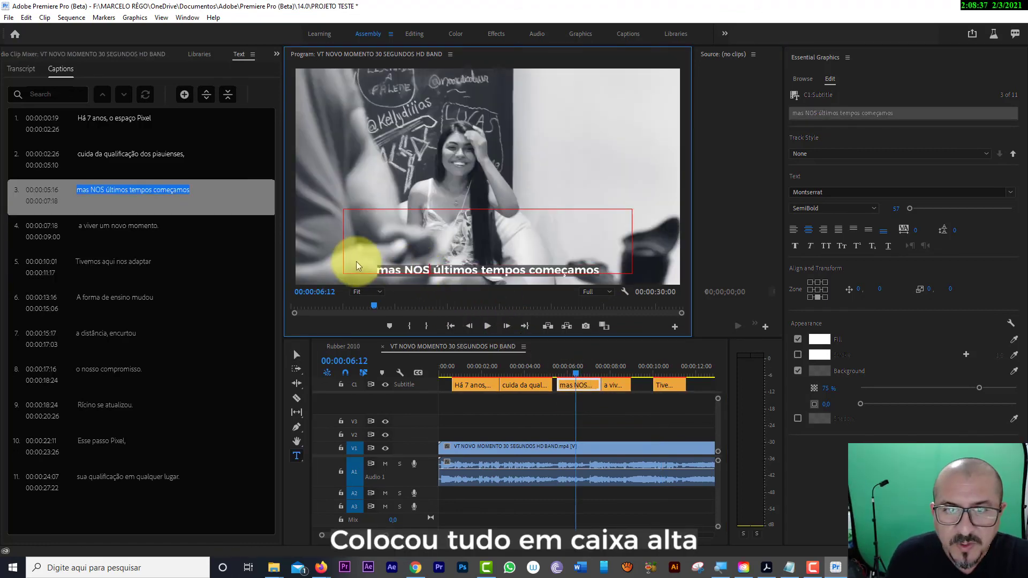
key(BackSpace)
key(BackSpace)
key(BackSpace)
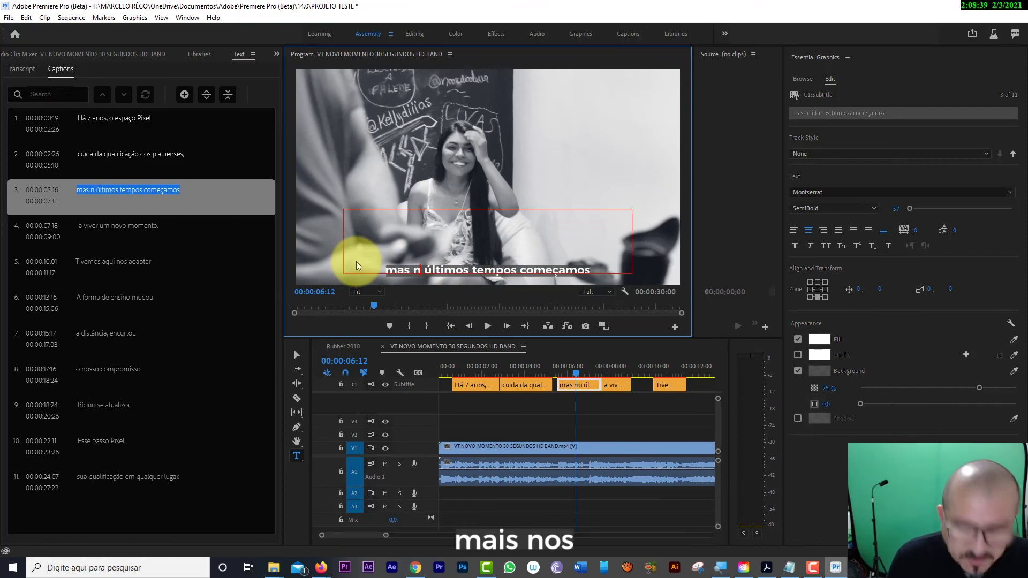
text(nos)
click(571, 478)
key(v)
key(minus)
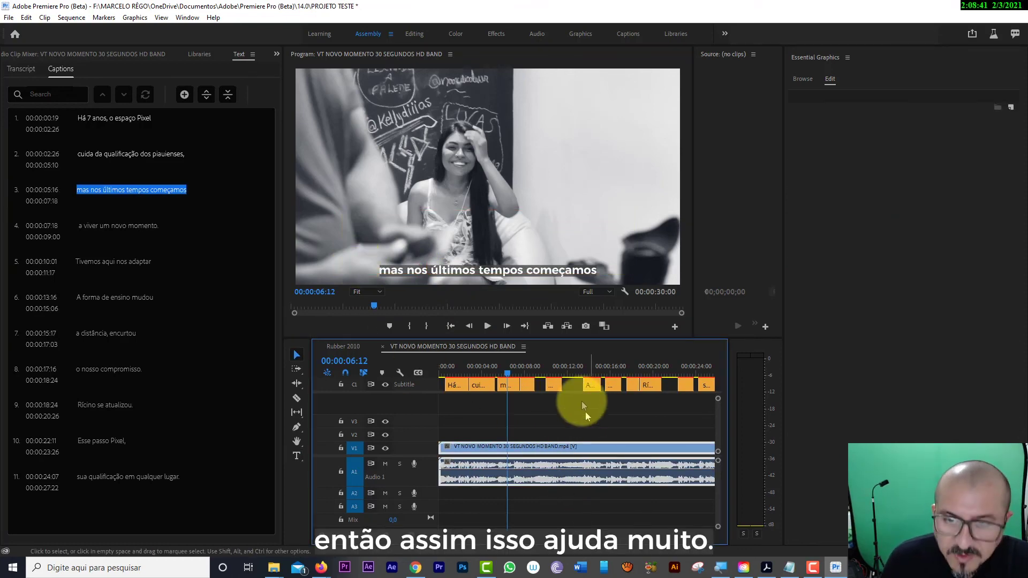
key(space)
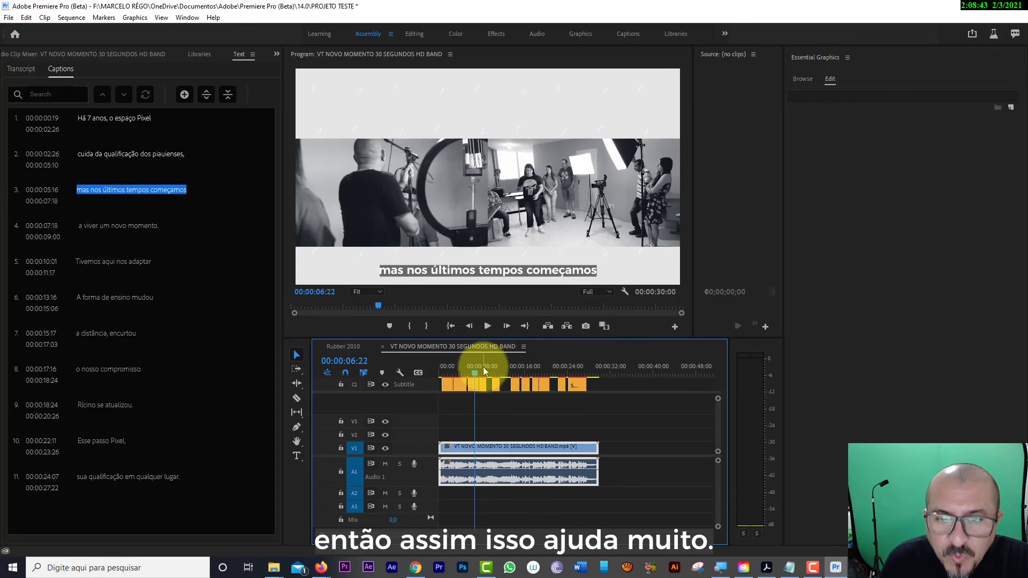